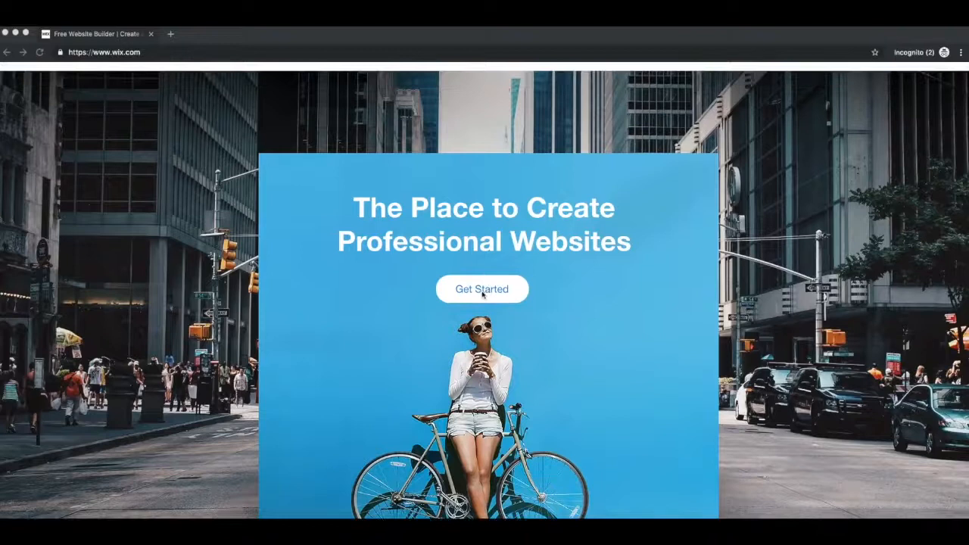
# Step: Sign up for a new Wix account with an email and password
pyautogui.click(482, 291)
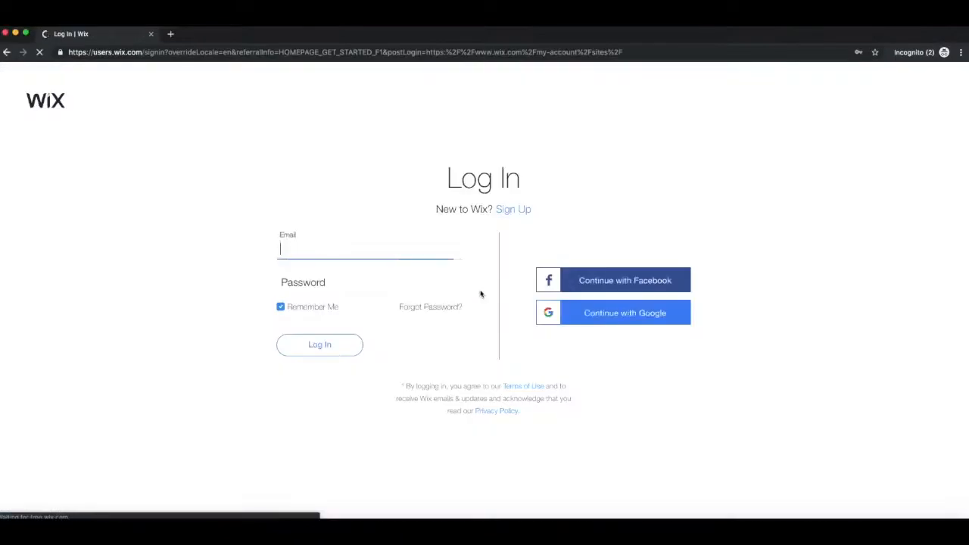
pyautogui.click(513, 209)
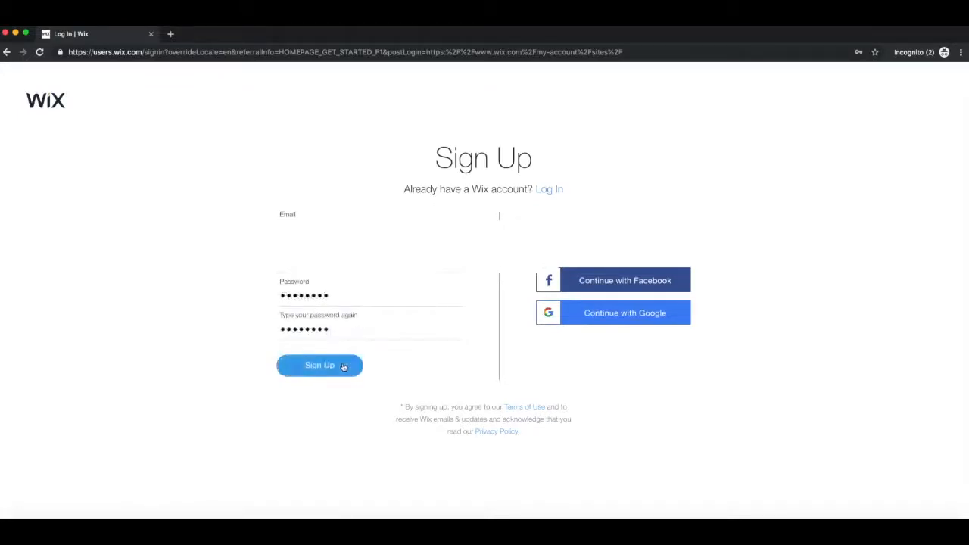
pyautogui.click(343, 367)
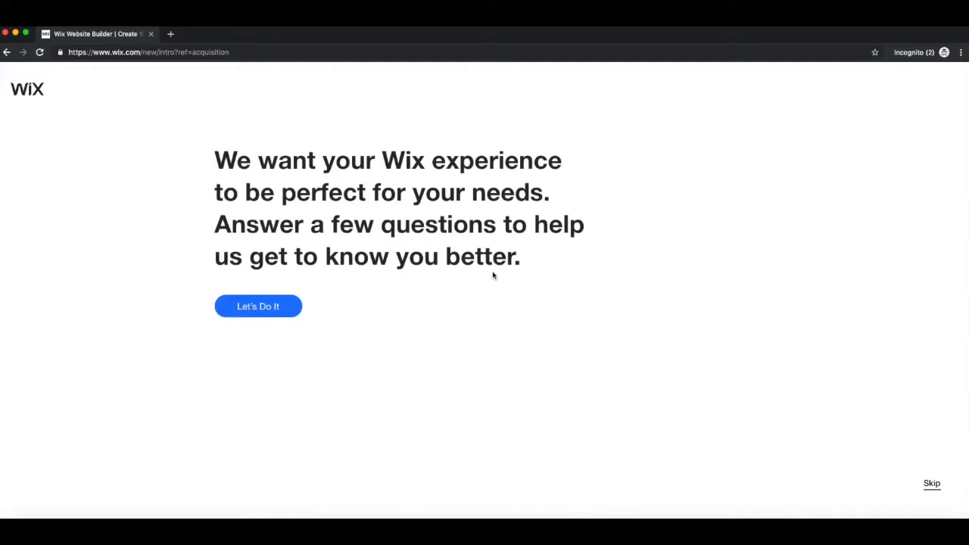
# Step: Answer onboarding as a first-timer building a blog for yourself, then start Wix ADI
pyautogui.click(258, 307)
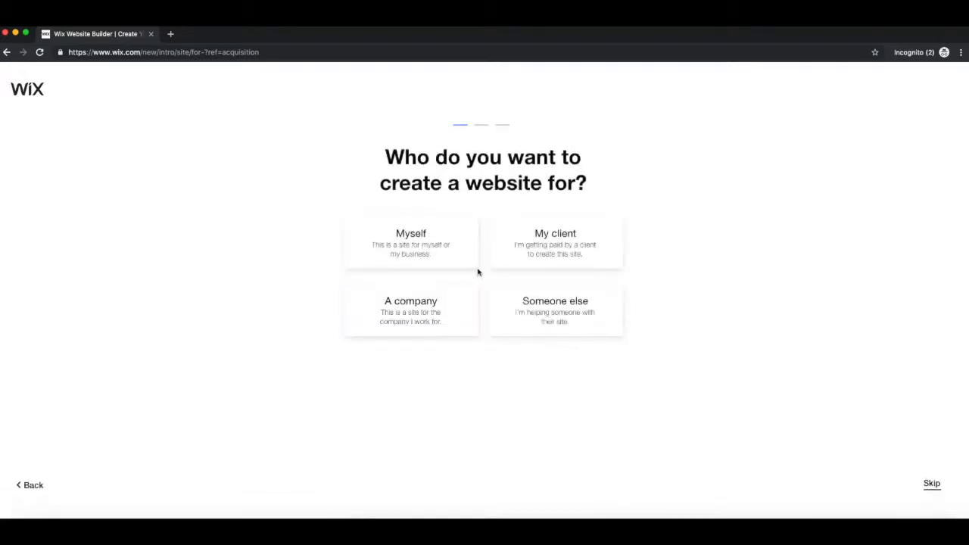
pyautogui.click(409, 245)
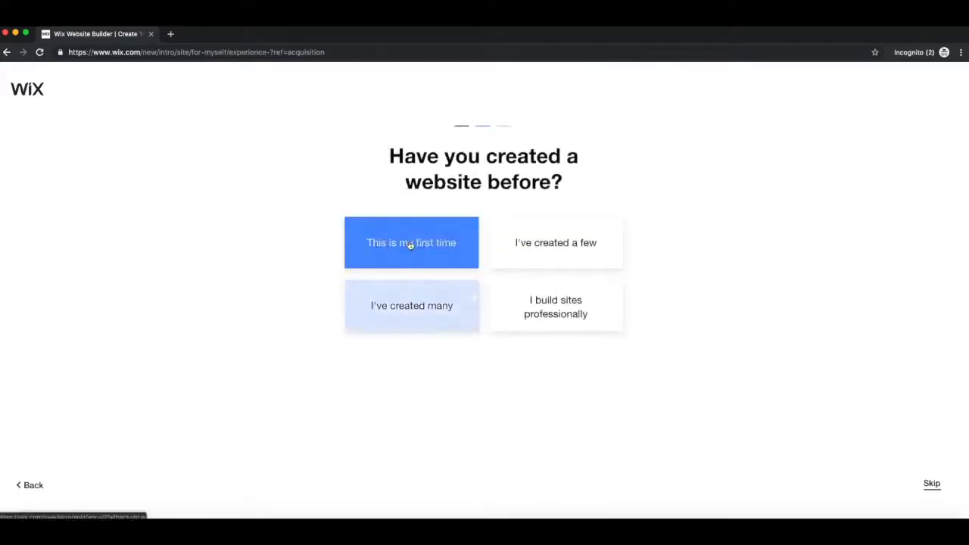
pyautogui.click(410, 249)
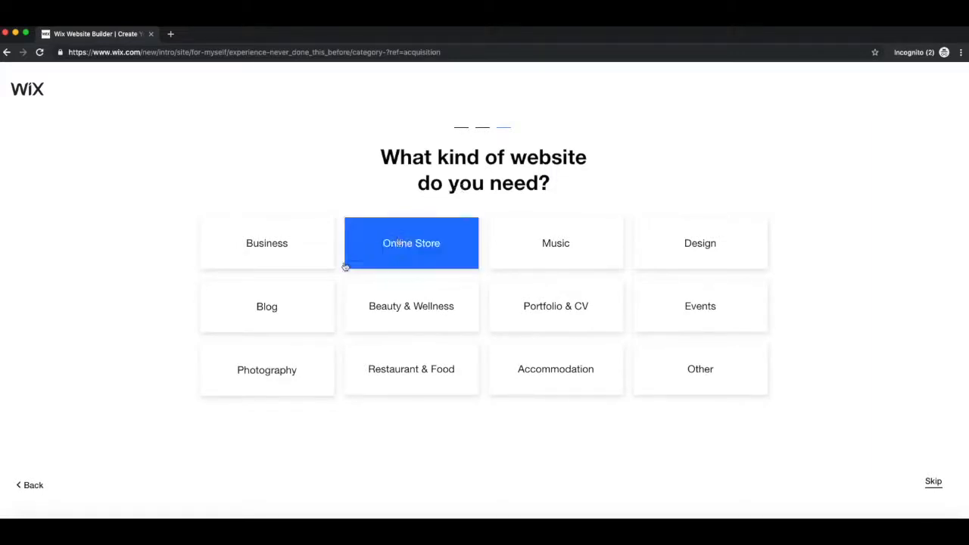
pyautogui.click(268, 311)
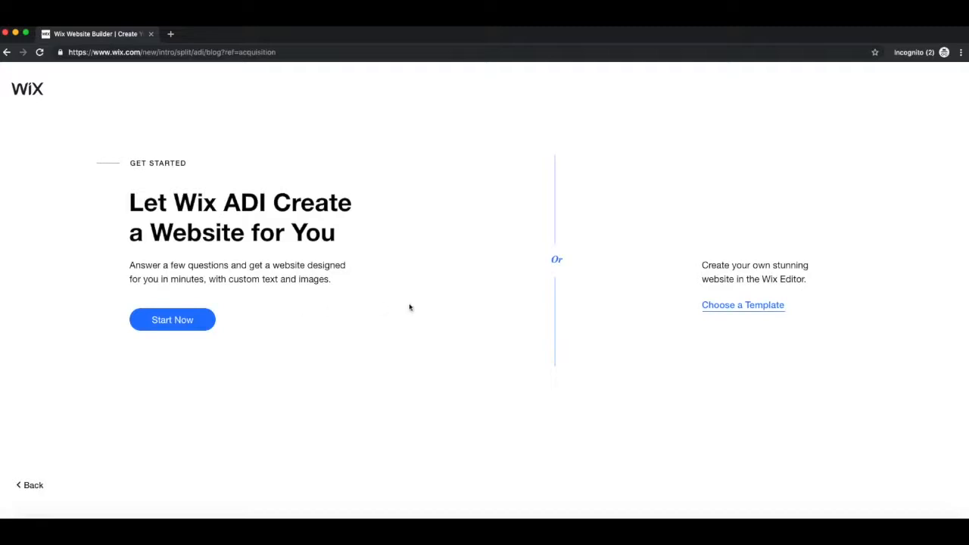
pyautogui.click(173, 322)
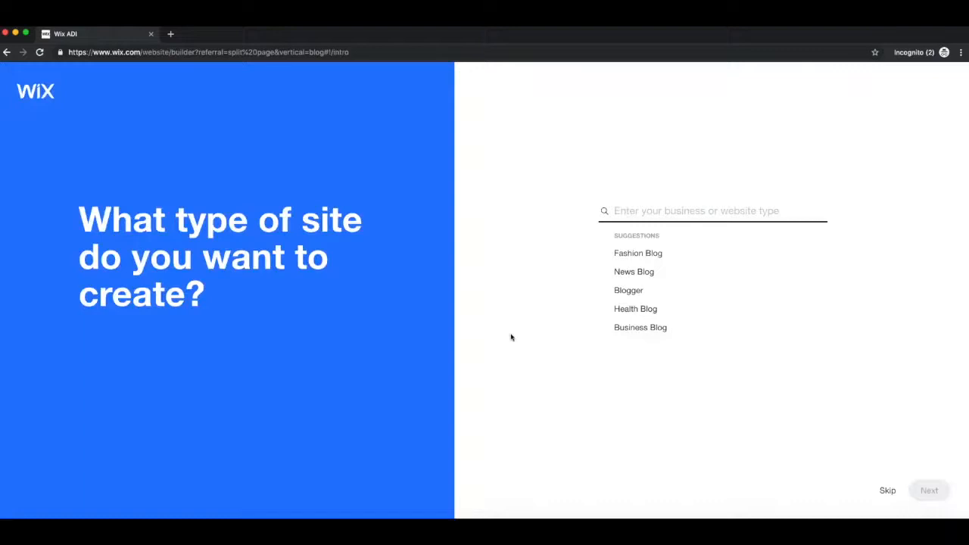
# Step: Pick Food Blog as the site type and add the Video and Paid Plans features
pyautogui.click(635, 213)
pyautogui.write('food b')
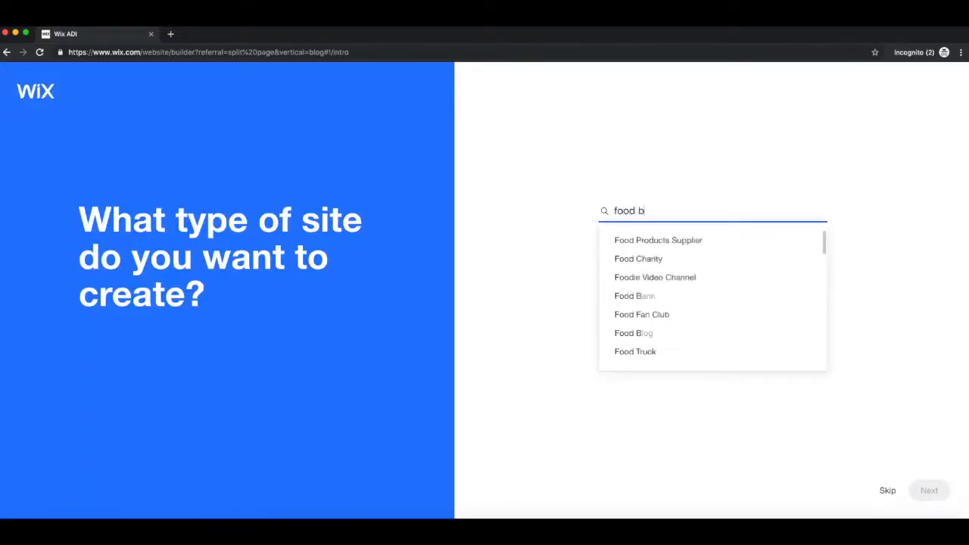
pyautogui.write('log')
pyautogui.click(632, 240)
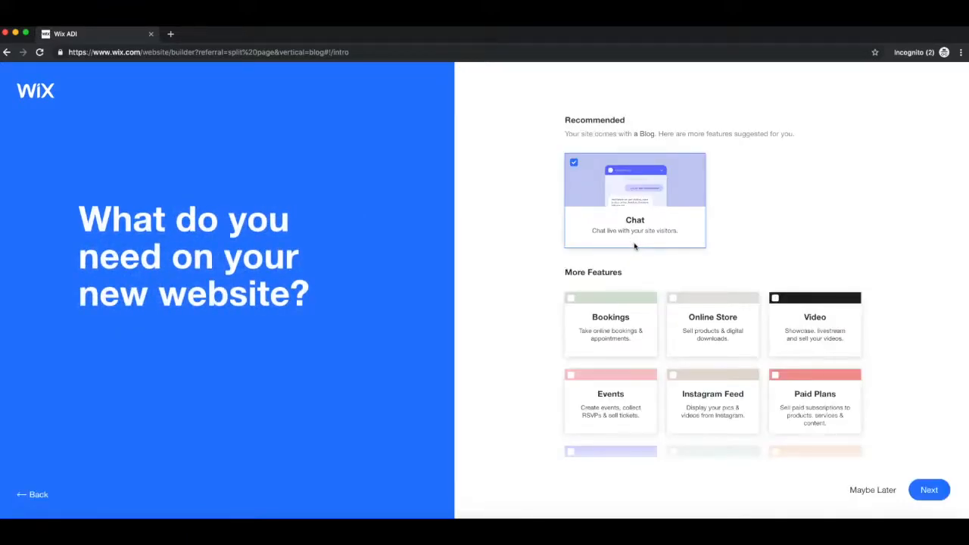
pyautogui.scroll(-2, 656, 262)
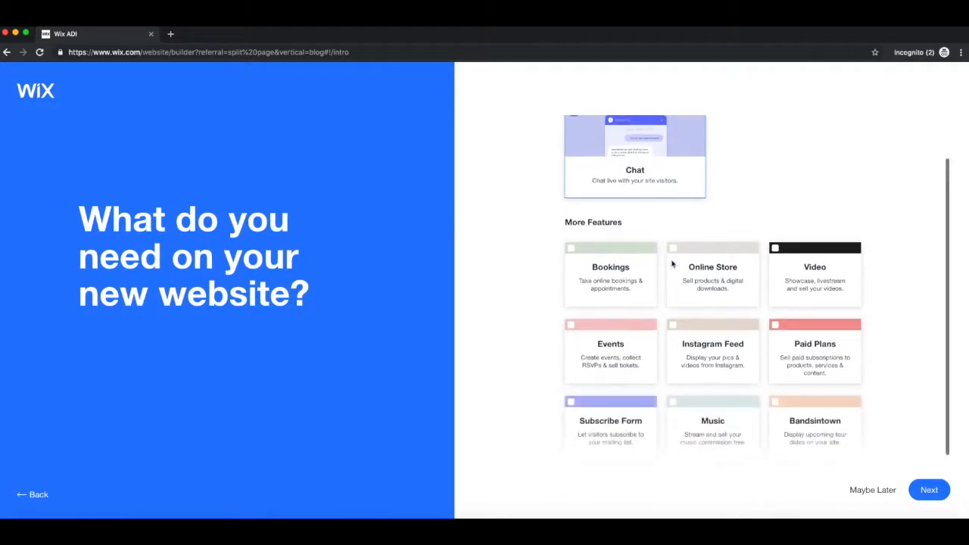
pyautogui.click(776, 252)
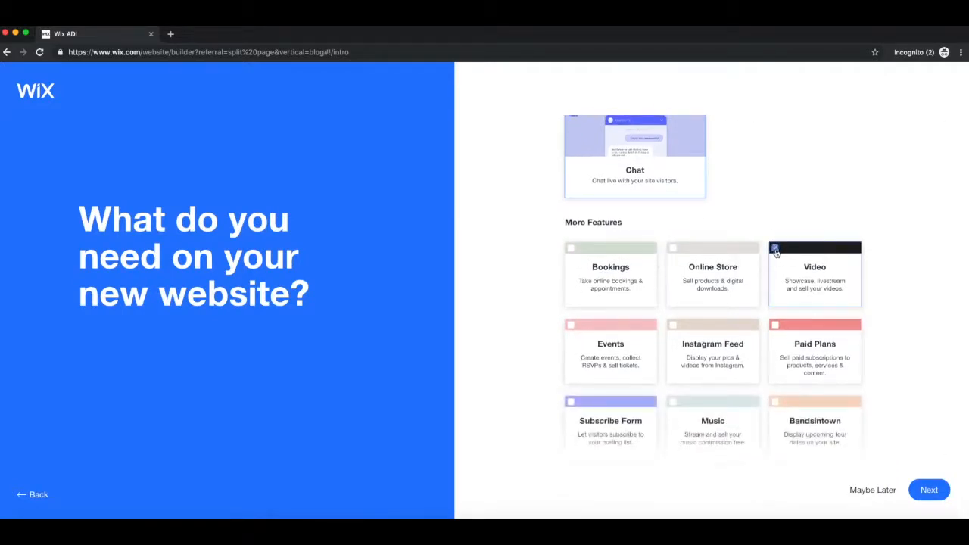
pyautogui.scroll(-1, 773, 268)
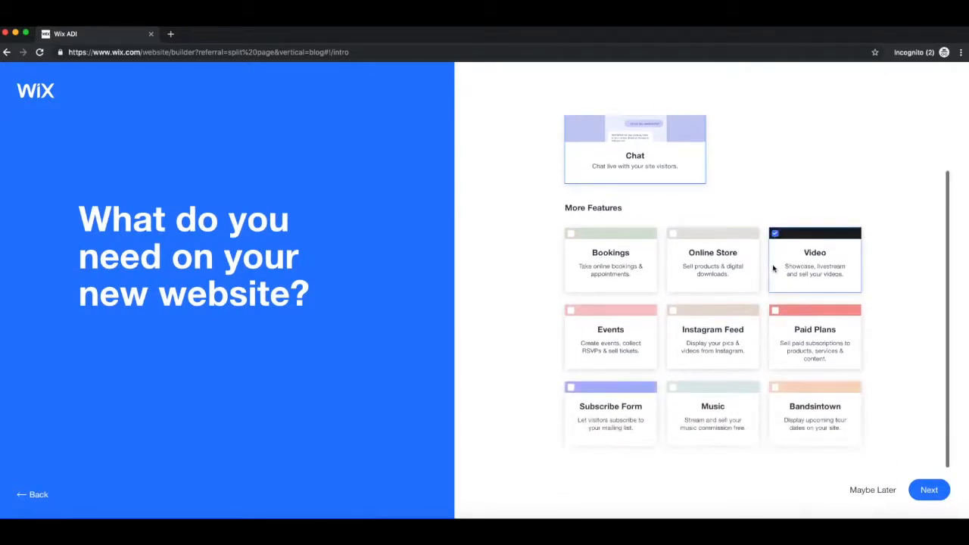
pyautogui.click(775, 313)
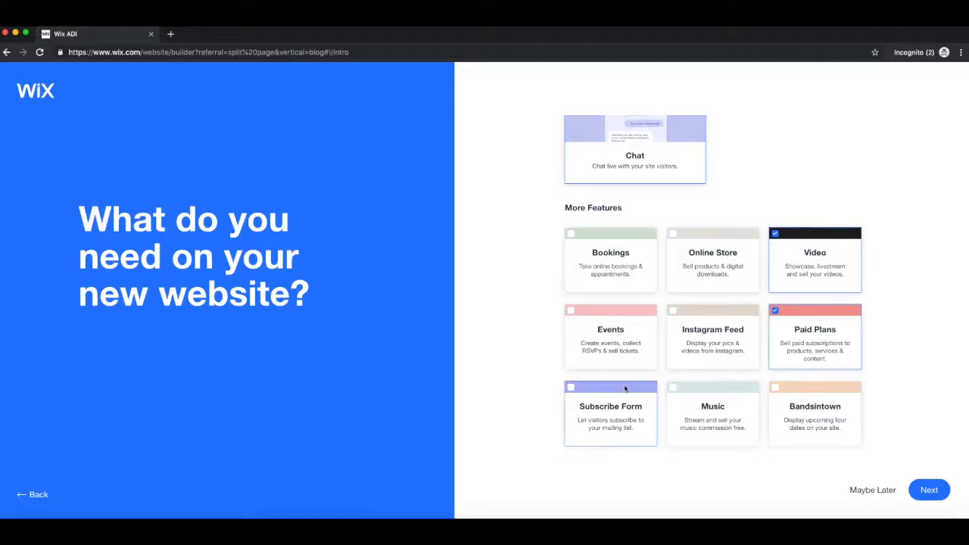
# Step: Add the Online Store and Subscribe Form features and name the site The Cooking Canvas
pyautogui.scroll(2, 698, 386)
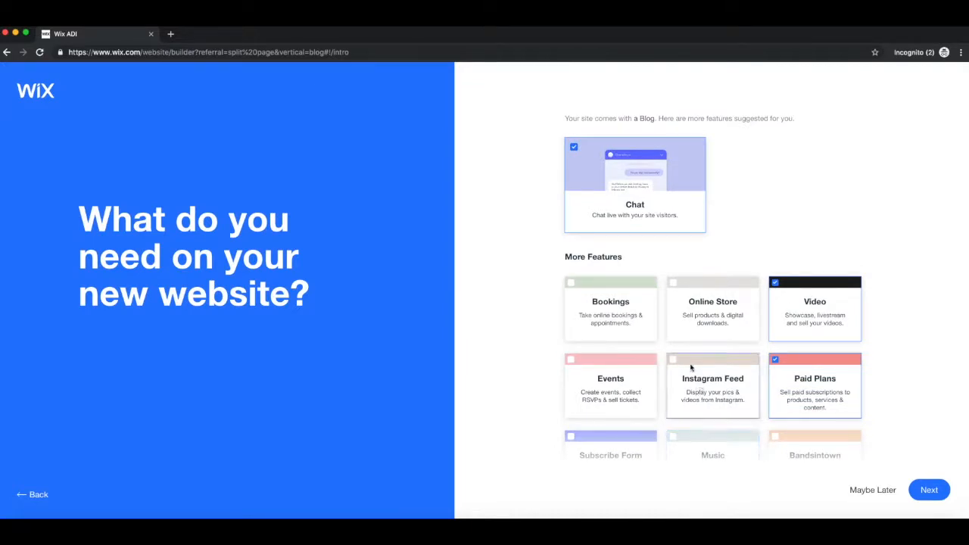
pyautogui.click(674, 286)
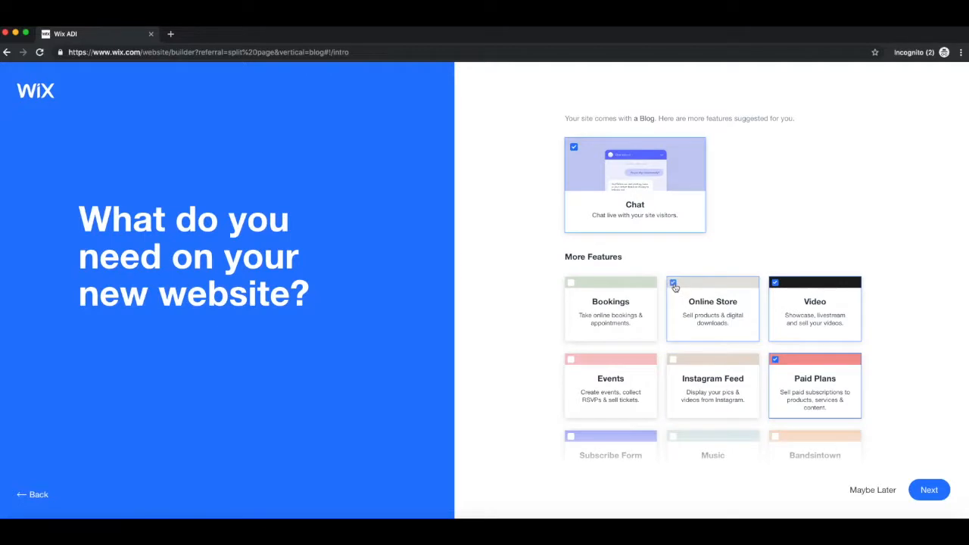
pyautogui.scroll(-1, 649, 306)
pyautogui.scroll(-2, 649, 305)
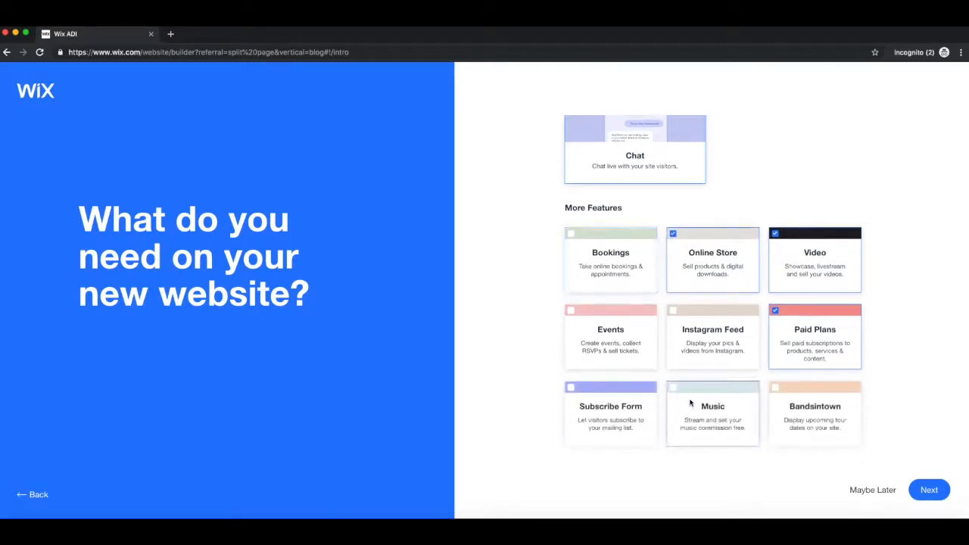
pyautogui.click(572, 389)
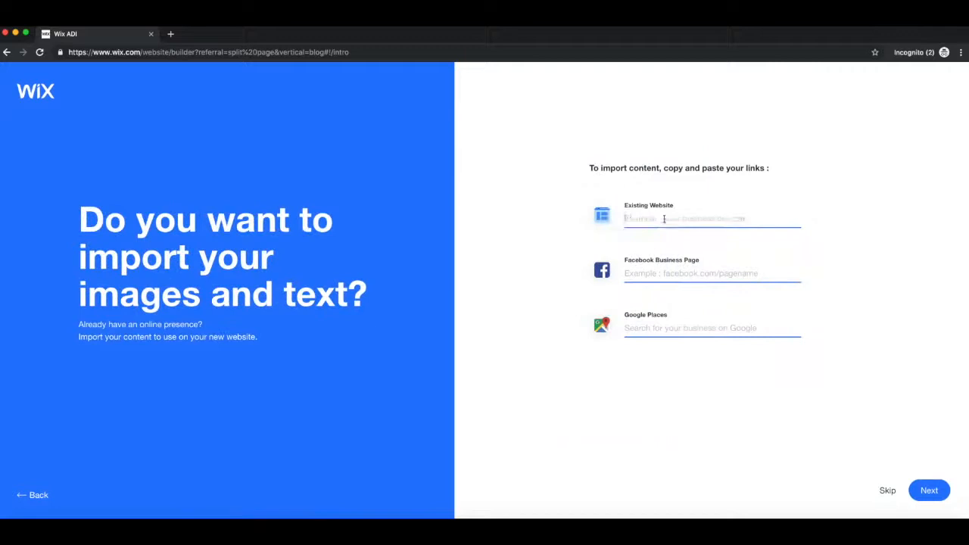
pyautogui.write('www.the')
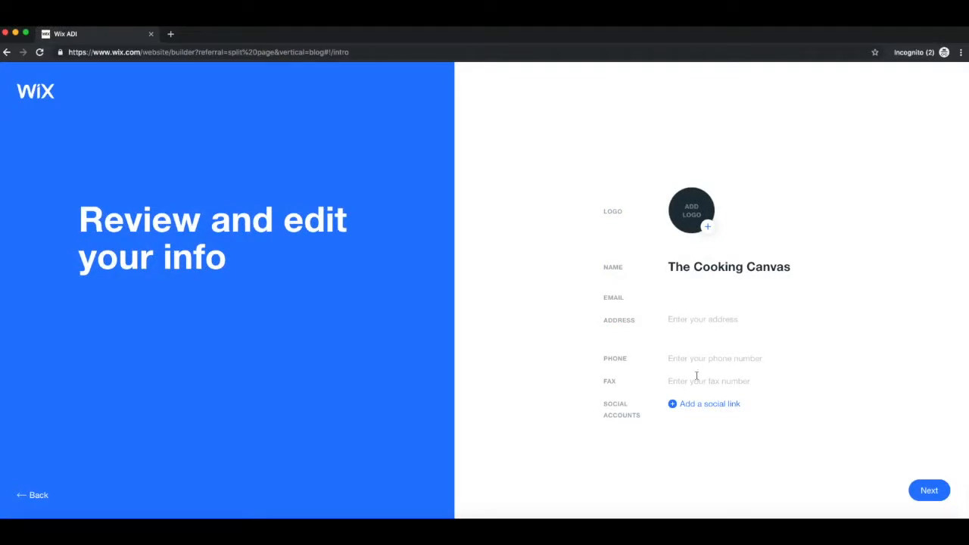
# Step: Choose the Elegant theme and edit the popsicle-photo homepage design
pyautogui.click(680, 406)
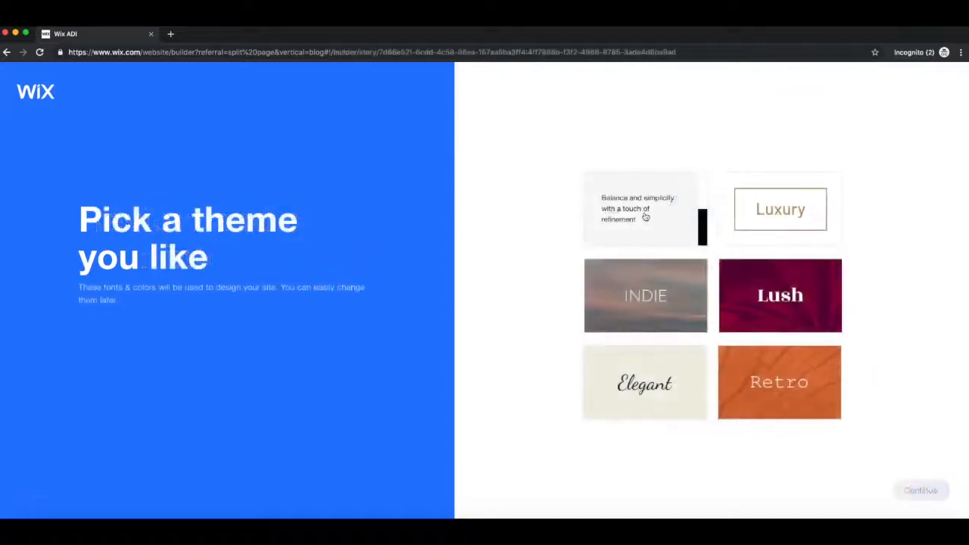
pyautogui.click(645, 217)
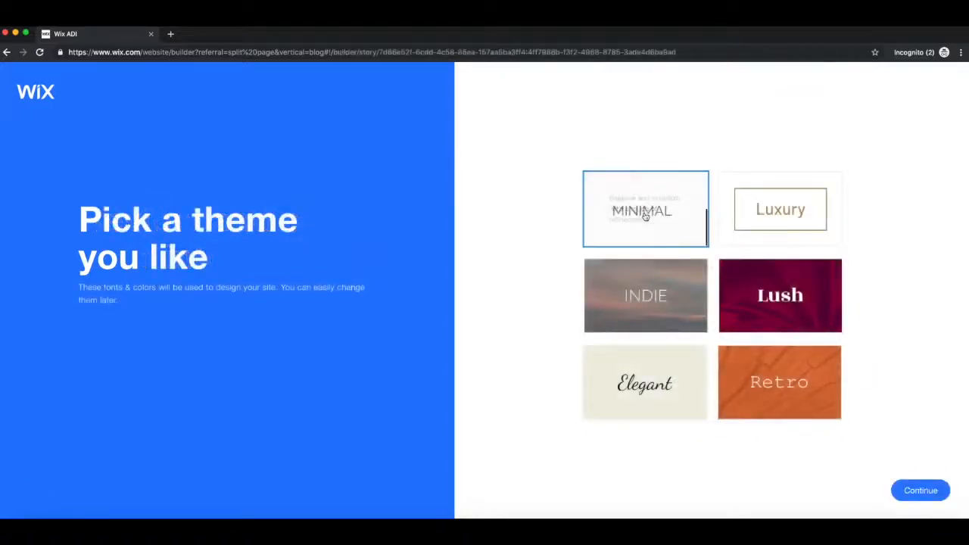
pyautogui.click(649, 387)
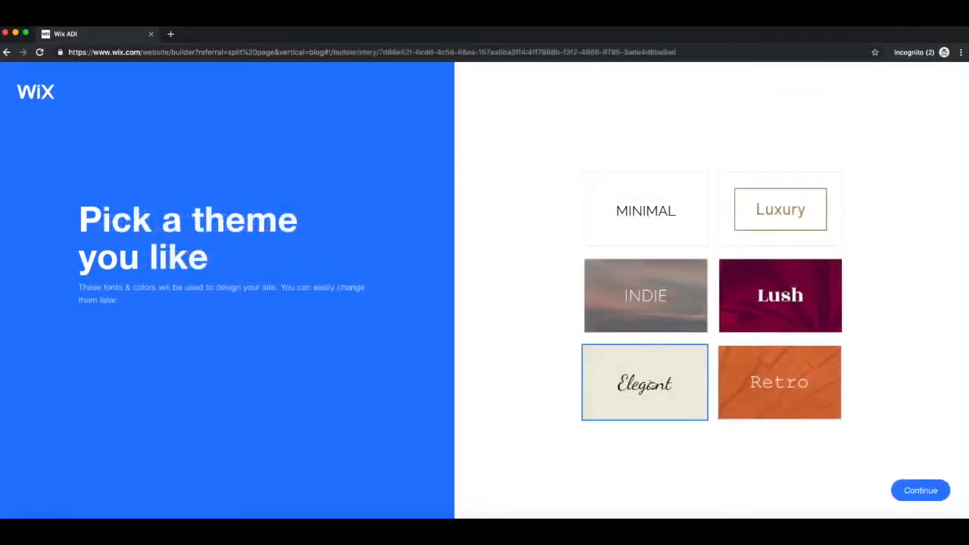
pyautogui.click(909, 490)
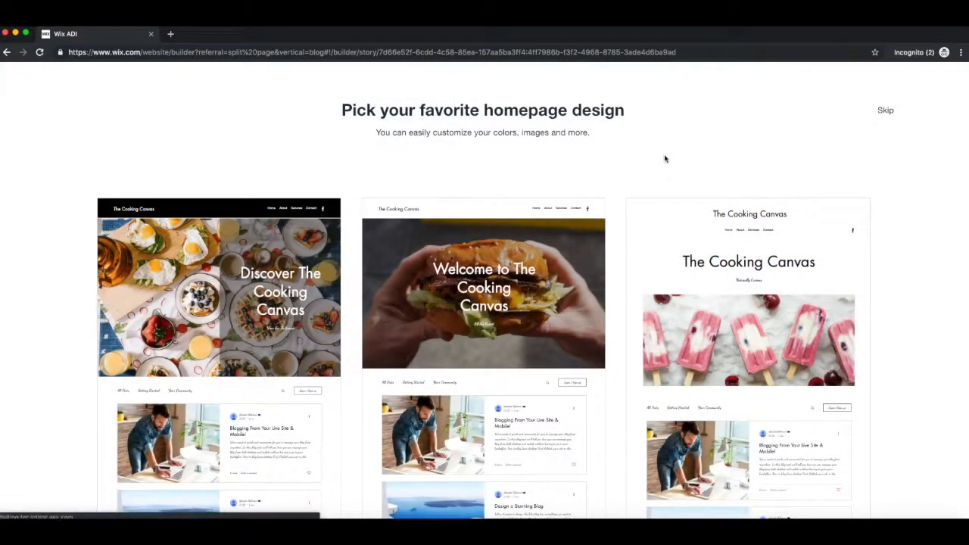
pyautogui.click(756, 313)
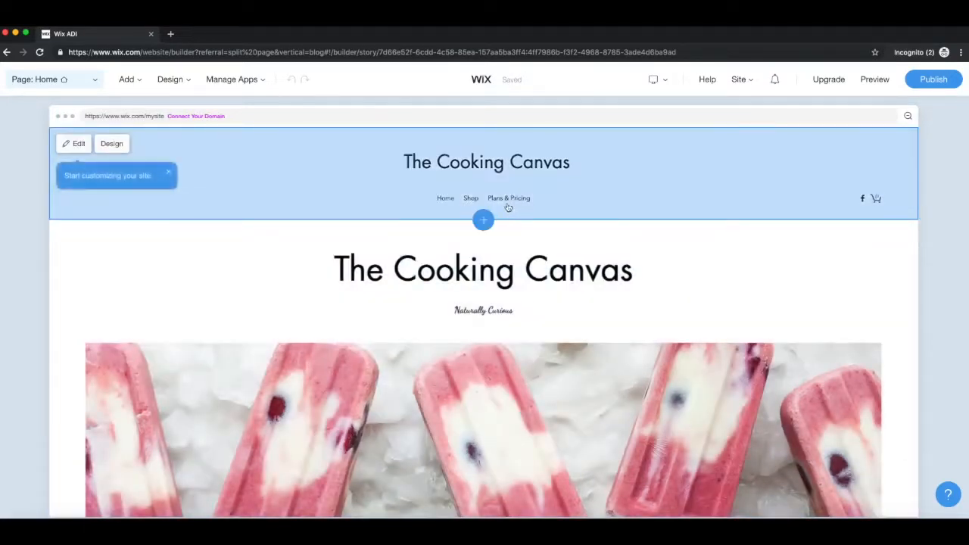
# Step: Scroll through the generated food blog preview, then head to the Wix Log In page
pyautogui.scroll(-5, 508, 207)
pyautogui.scroll(-10, 507, 209)
pyautogui.scroll(-10, 508, 207)
pyautogui.scroll(-6, 508, 207)
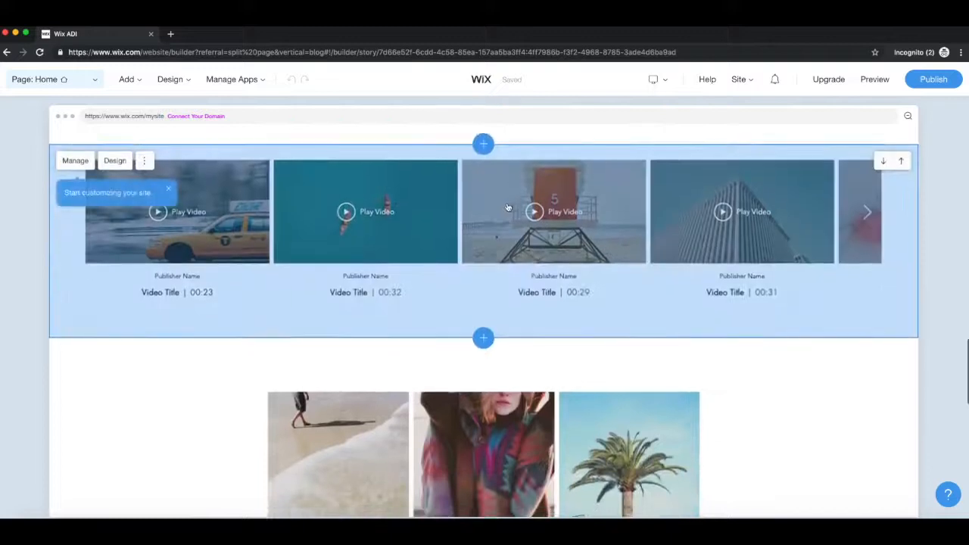
pyautogui.scroll(-8, 508, 206)
pyautogui.scroll(-8, 508, 206)
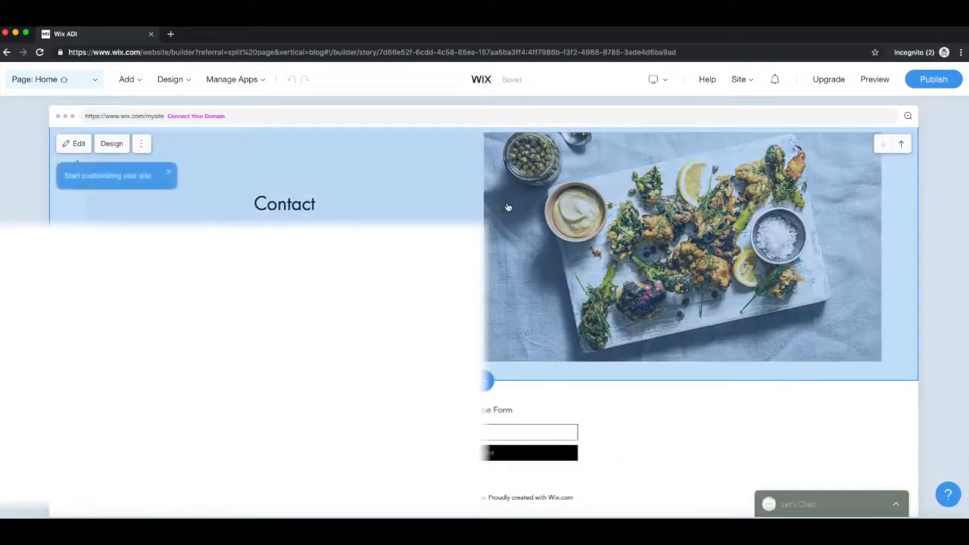
pyautogui.scroll(8, 508, 206)
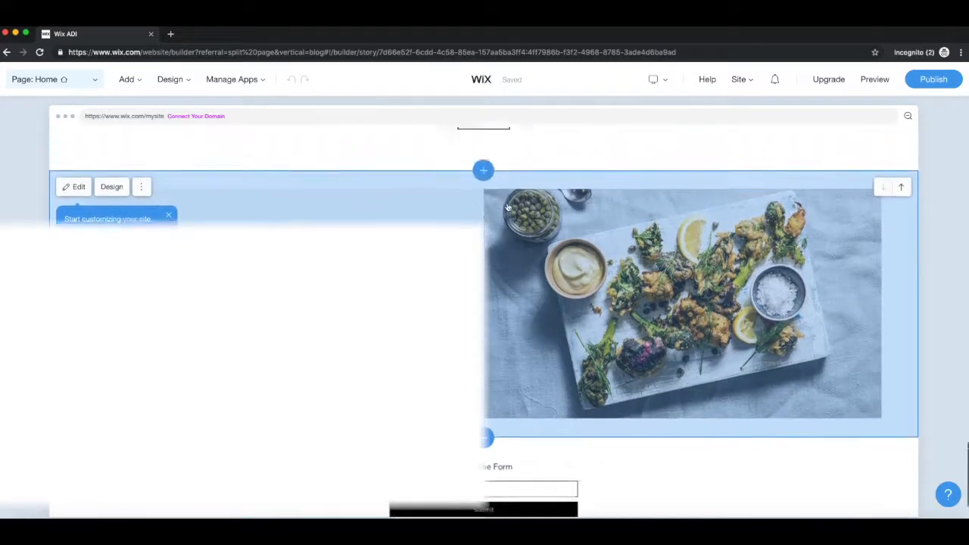
pyautogui.scroll(15, 508, 207)
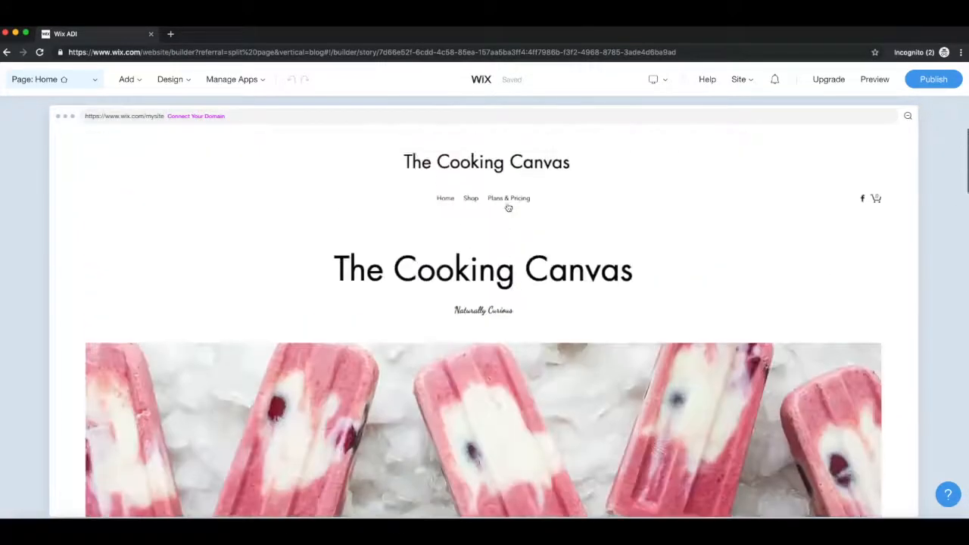
pyautogui.moveTo(482, 221)
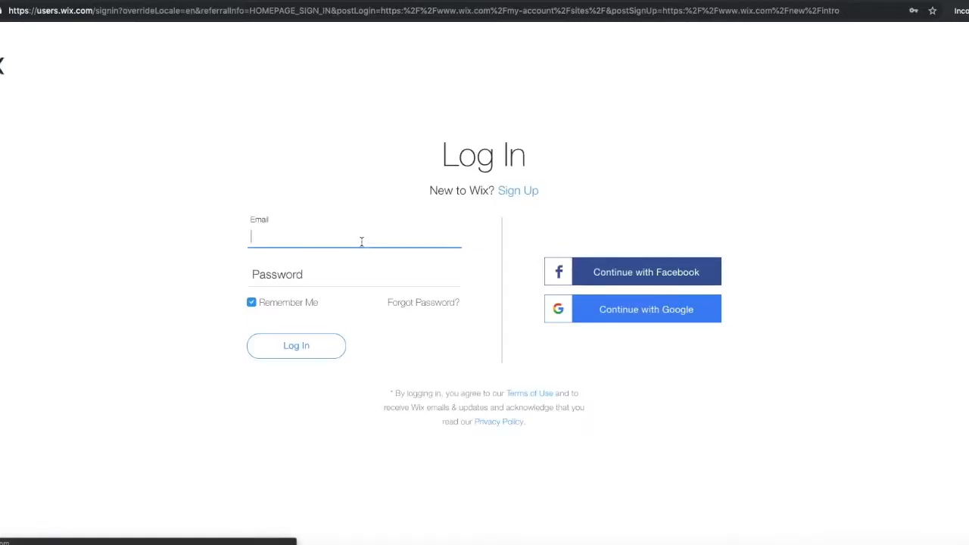
# Step: Log in and launch the Connect Your Site to Google setup from the checklist
pyautogui.write('thecookingcanva')
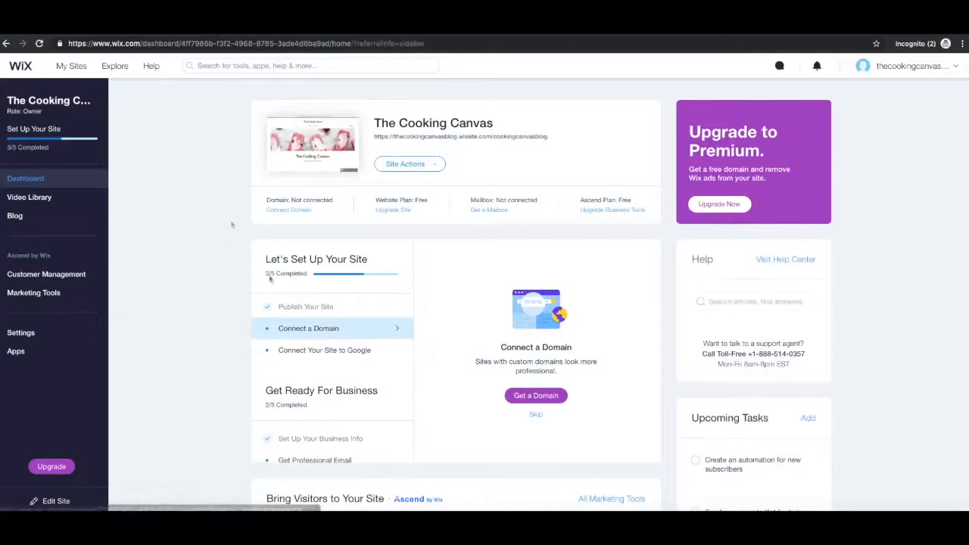
pyautogui.click(322, 350)
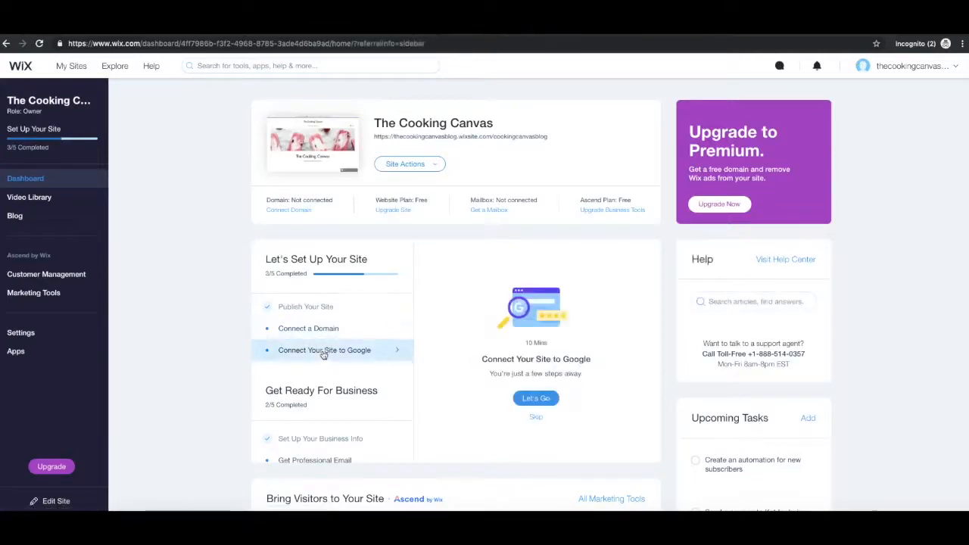
pyautogui.click(534, 398)
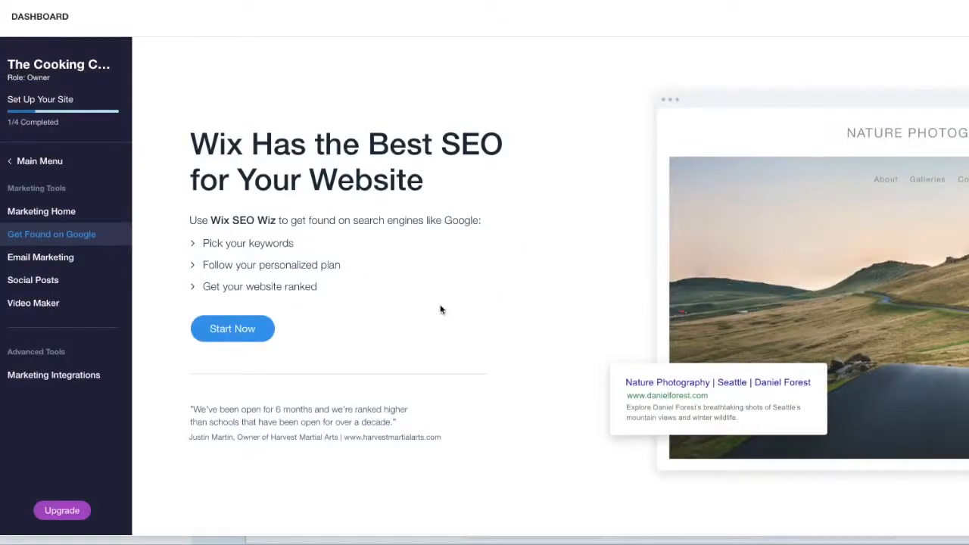
# Step: Build an SEO plan: site name The Cooking Canvas Blog, online only, keyword Food blog
pyautogui.click(231, 328)
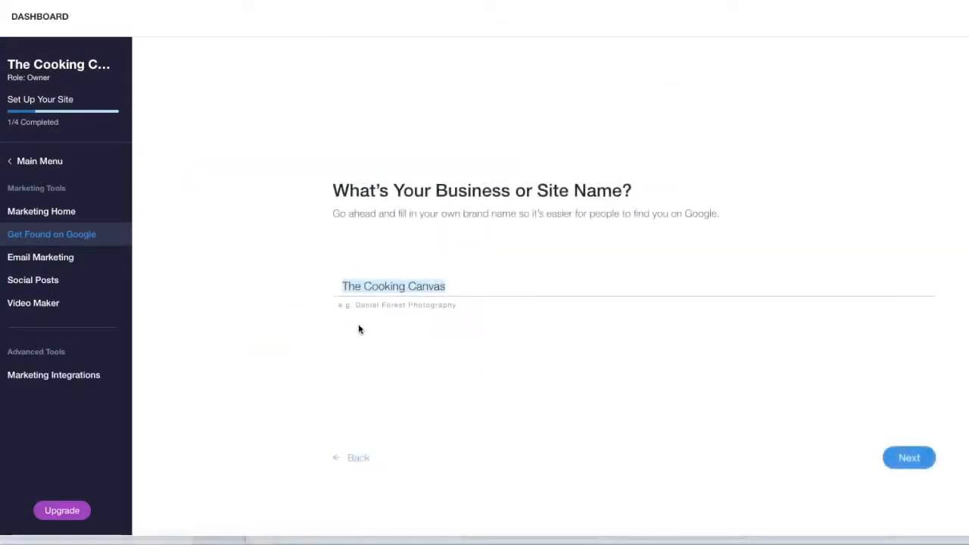
pyautogui.click(455, 288)
pyautogui.write('Blog')
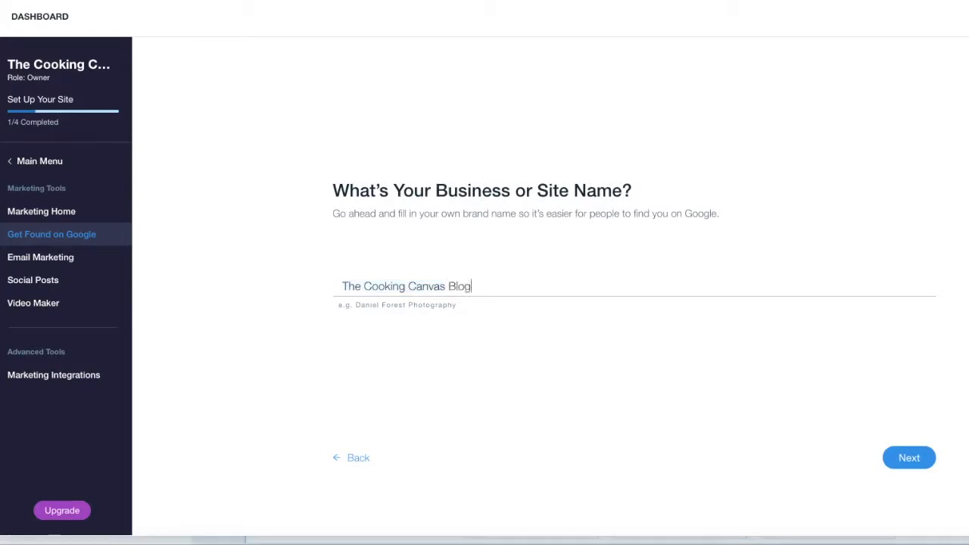
pyautogui.click(913, 457)
pyautogui.click(338, 257)
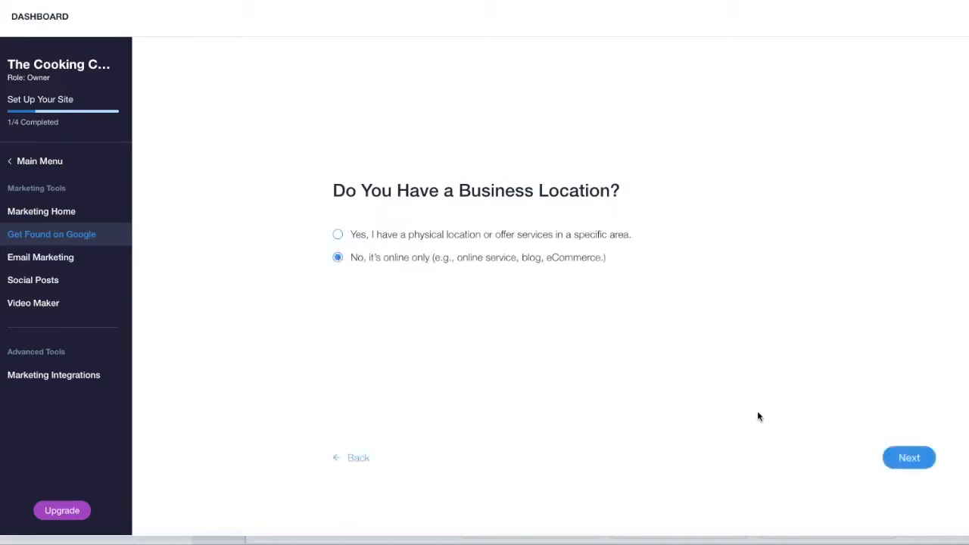
pyautogui.click(909, 457)
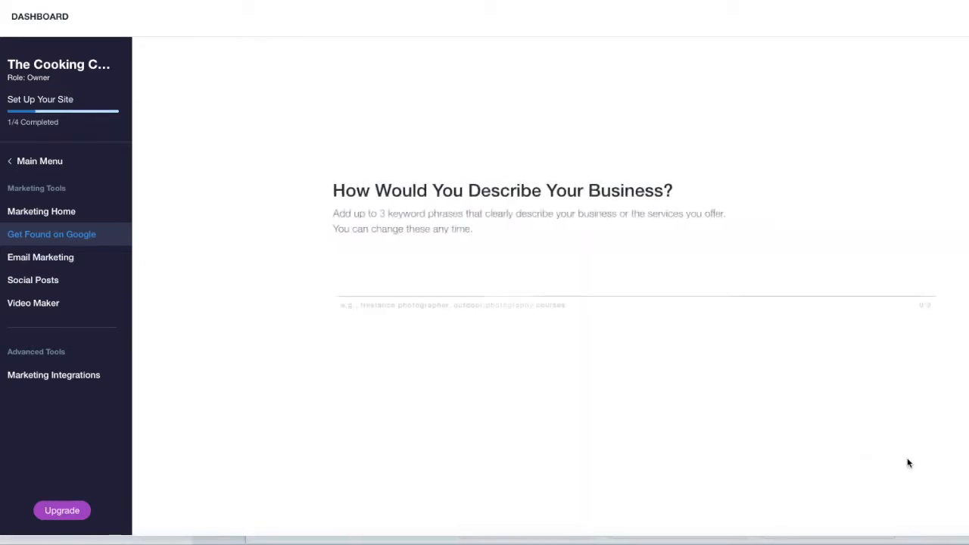
pyautogui.write('Food blog')
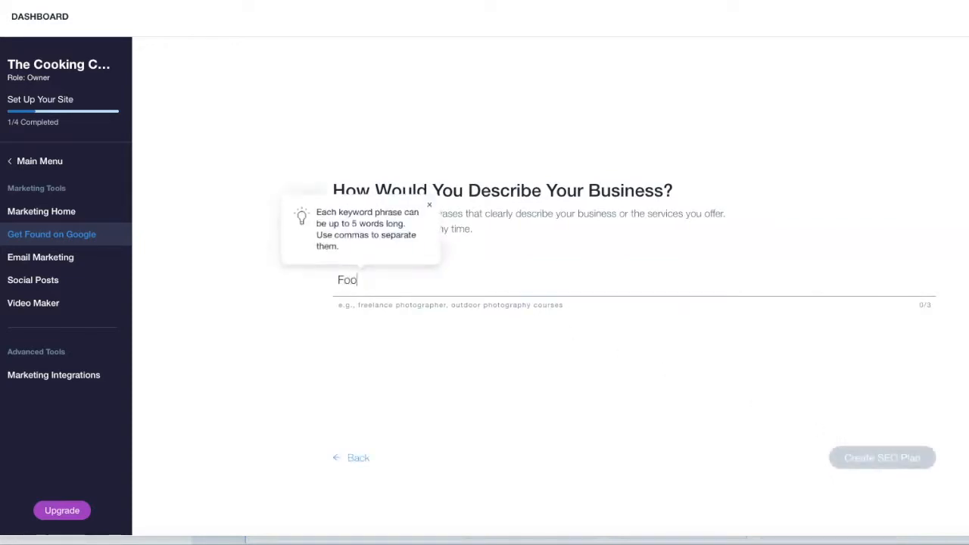
pyautogui.press('Return')
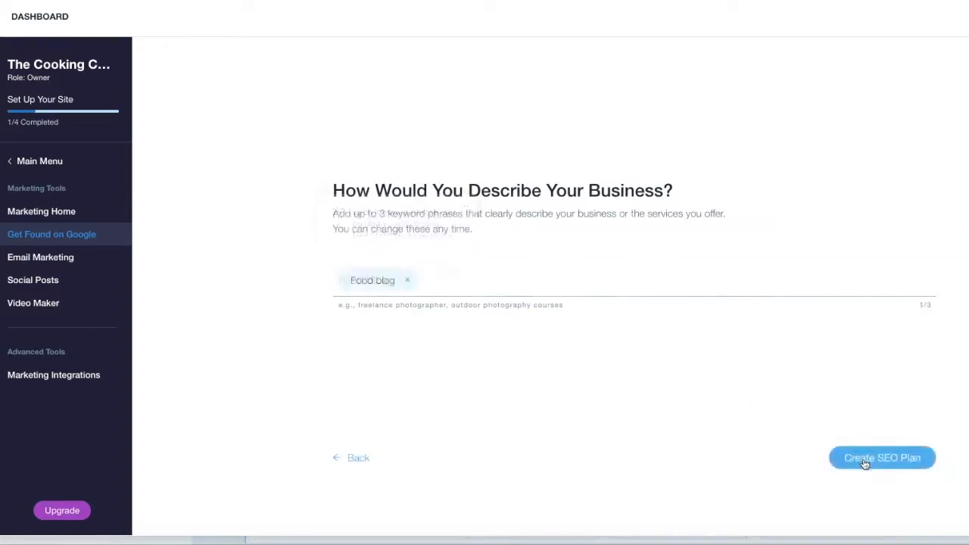
pyautogui.click(863, 460)
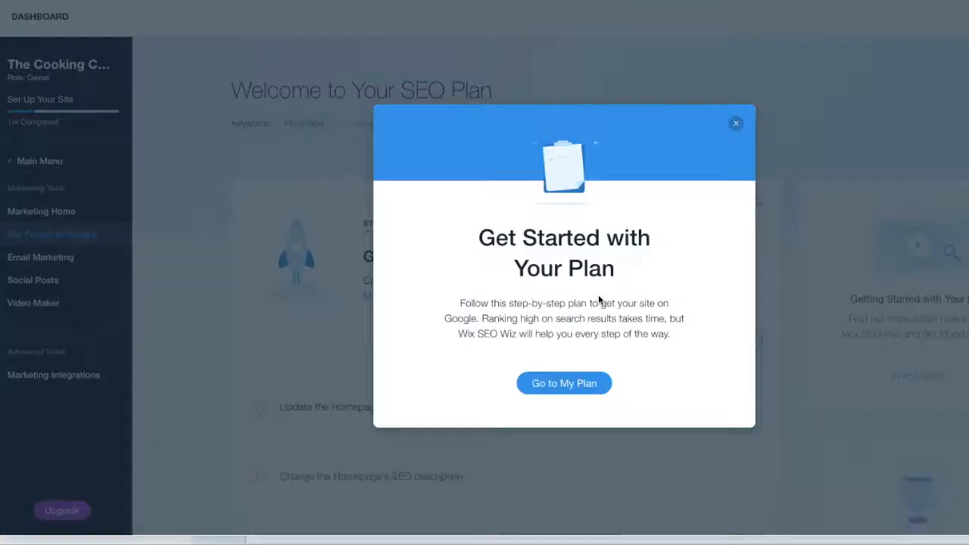
# Step: View the new SEO plan, attempt Connect to Google, and return to the checklist
pyautogui.click(568, 383)
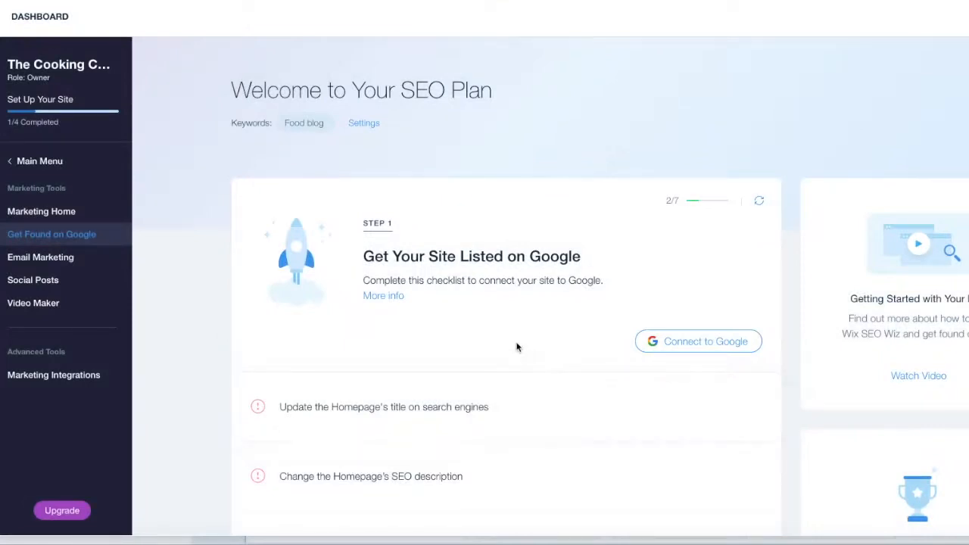
pyautogui.scroll(-4, 517, 347)
pyautogui.scroll(-3, 518, 348)
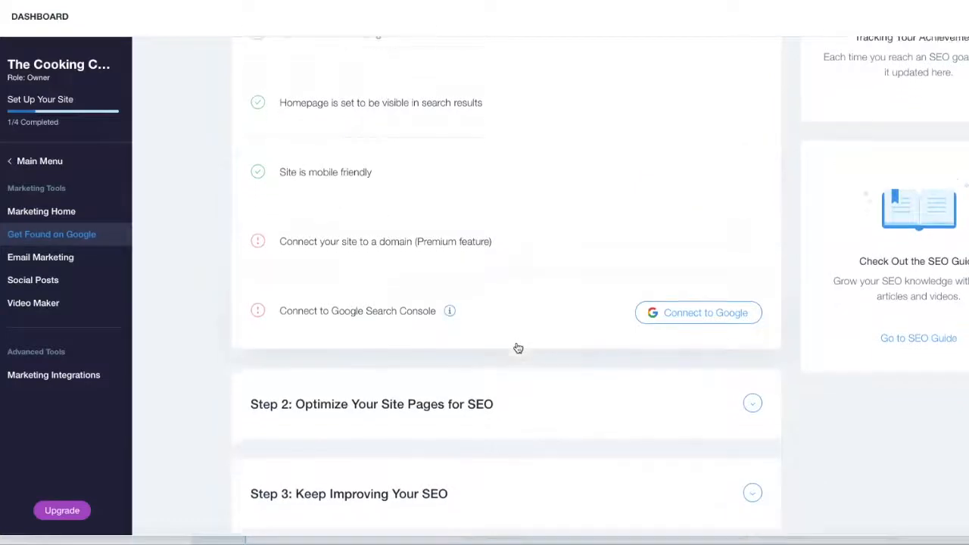
pyautogui.scroll(5, 518, 348)
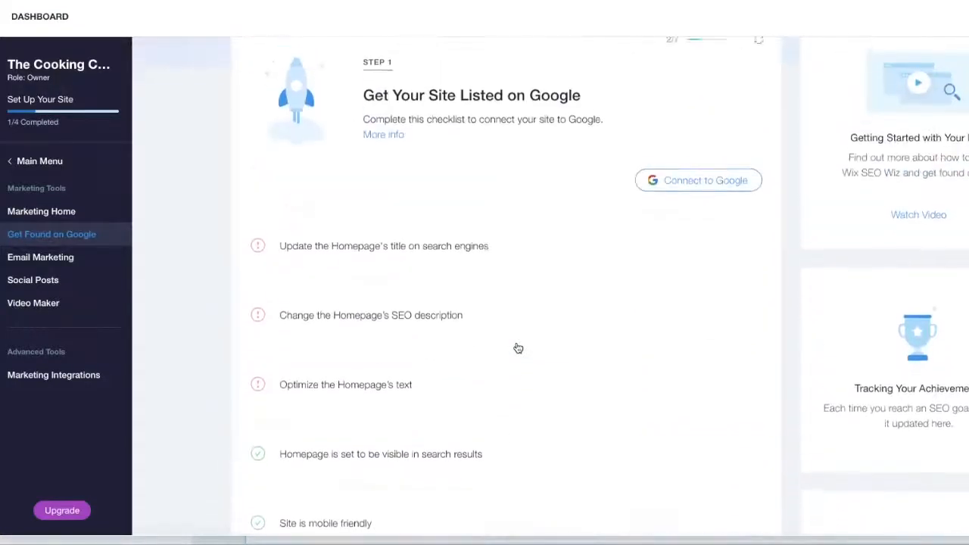
pyautogui.scroll(1, 517, 348)
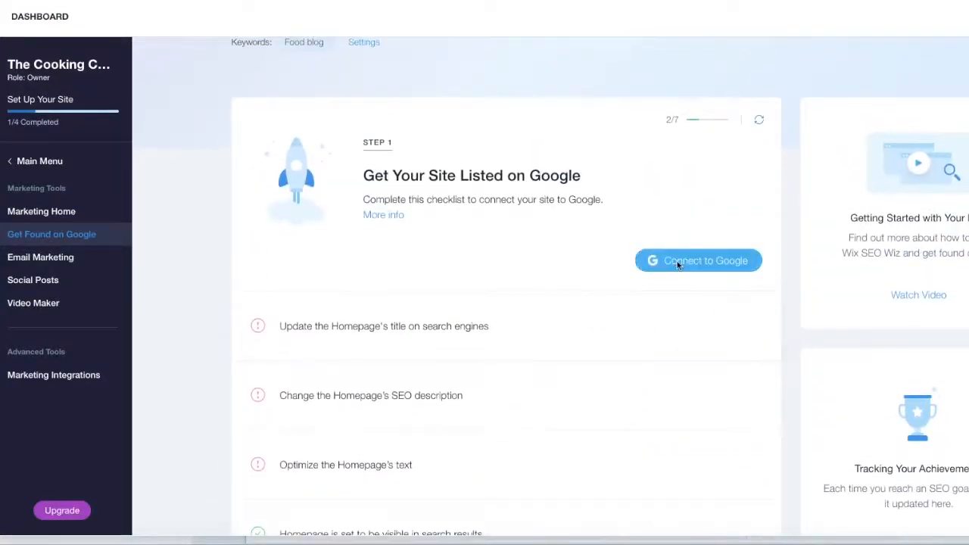
pyautogui.click(679, 265)
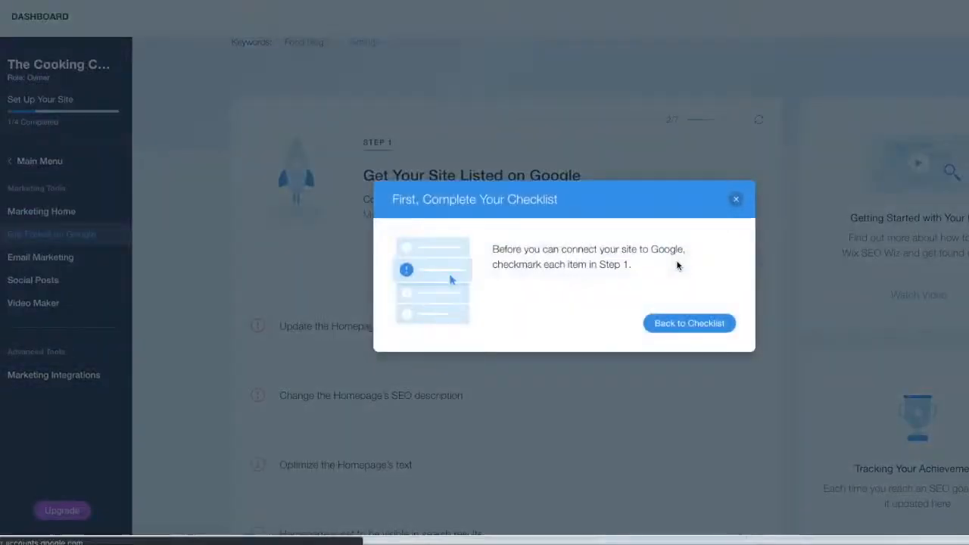
pyautogui.click(676, 326)
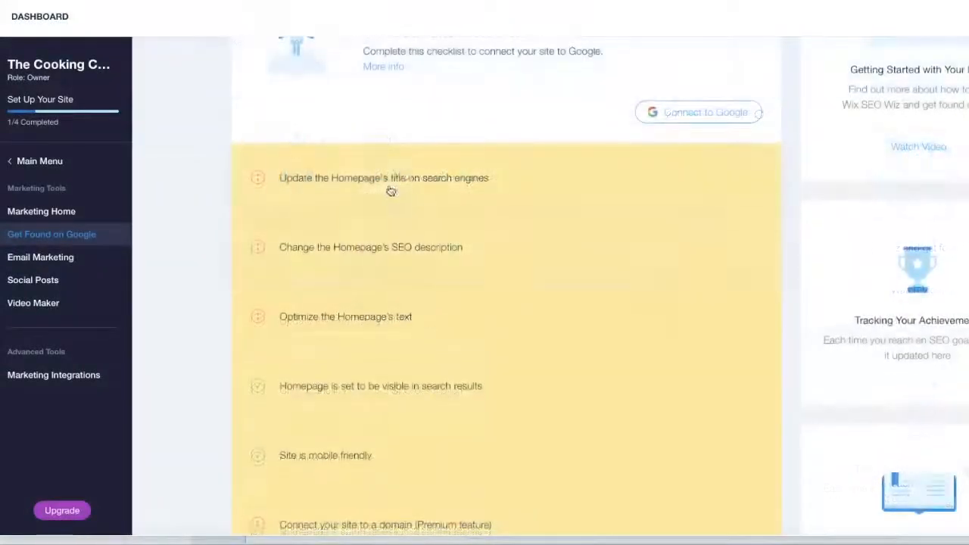
# Step: Copy the recommended homepage title 'Food blog | The Cooking Canvas Blog' and return to the editor
pyautogui.click(389, 182)
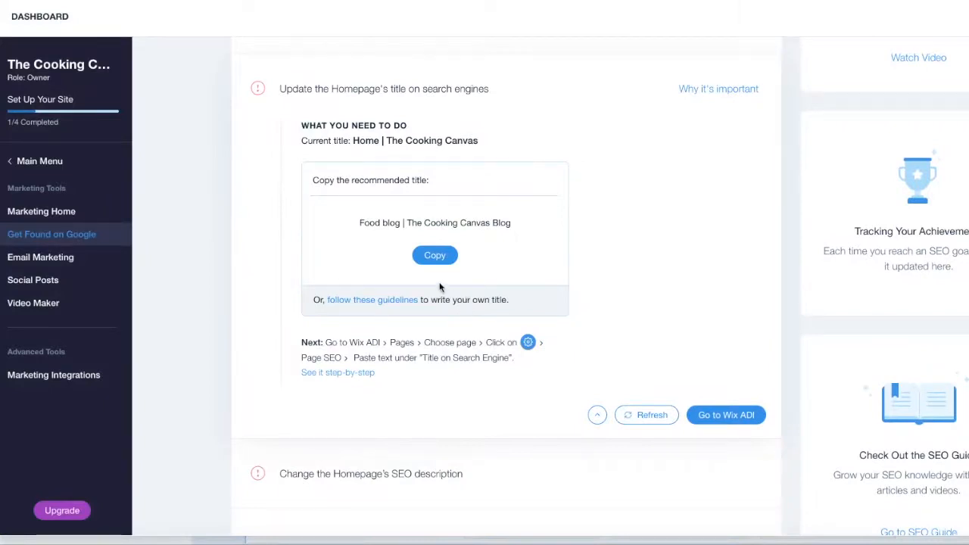
pyautogui.click(430, 257)
pyautogui.click(433, 258)
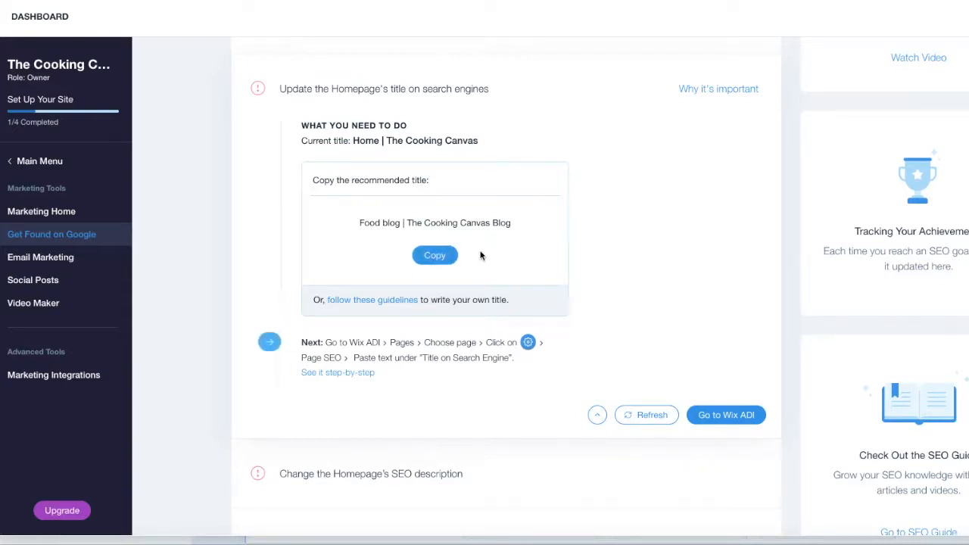
pyautogui.click(709, 409)
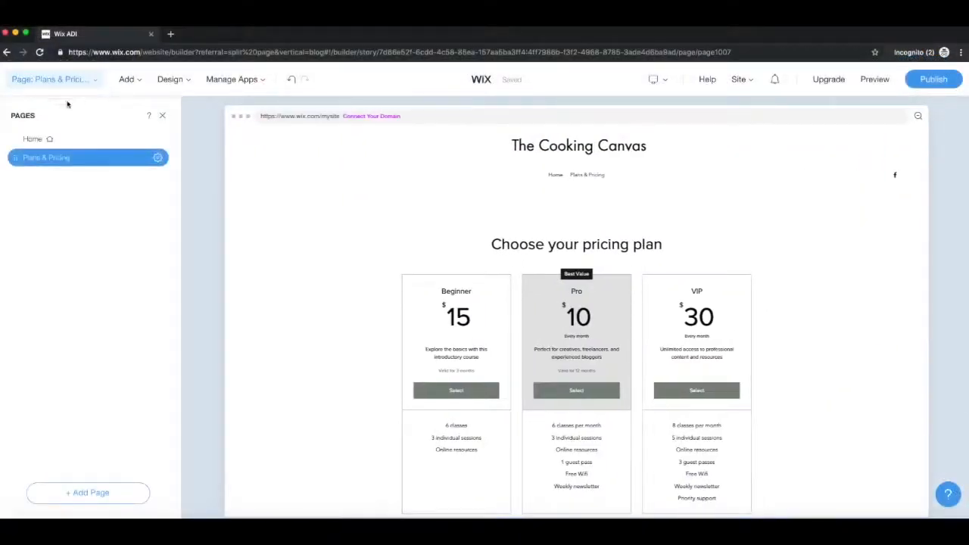
# Step: Open the Home page's SEO settings in the Wix ADI editor
pyautogui.click(138, 144)
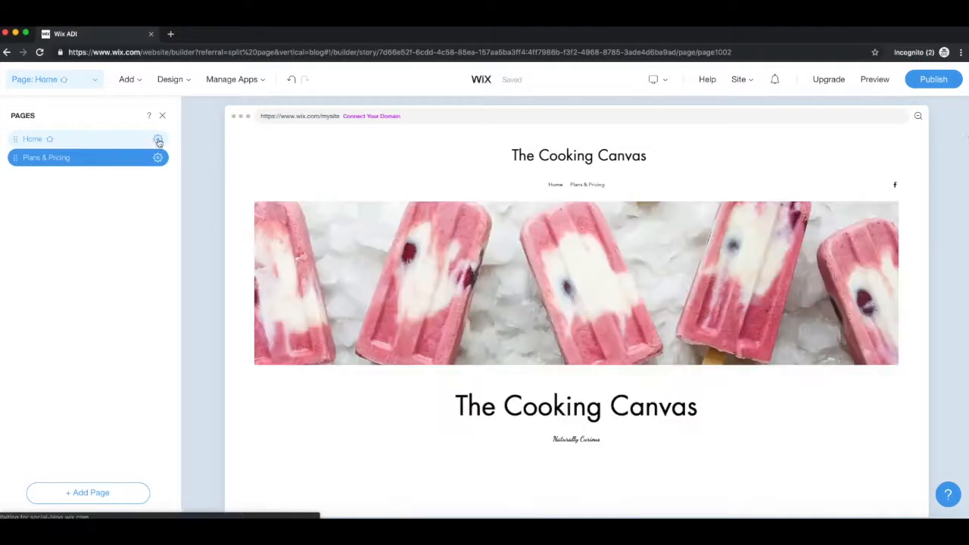
pyautogui.click(157, 139)
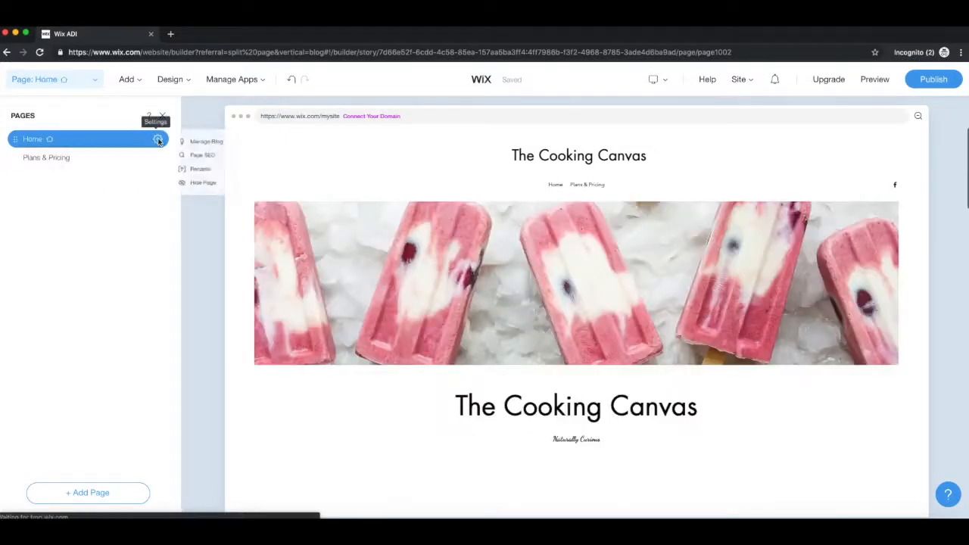
pyautogui.click(197, 155)
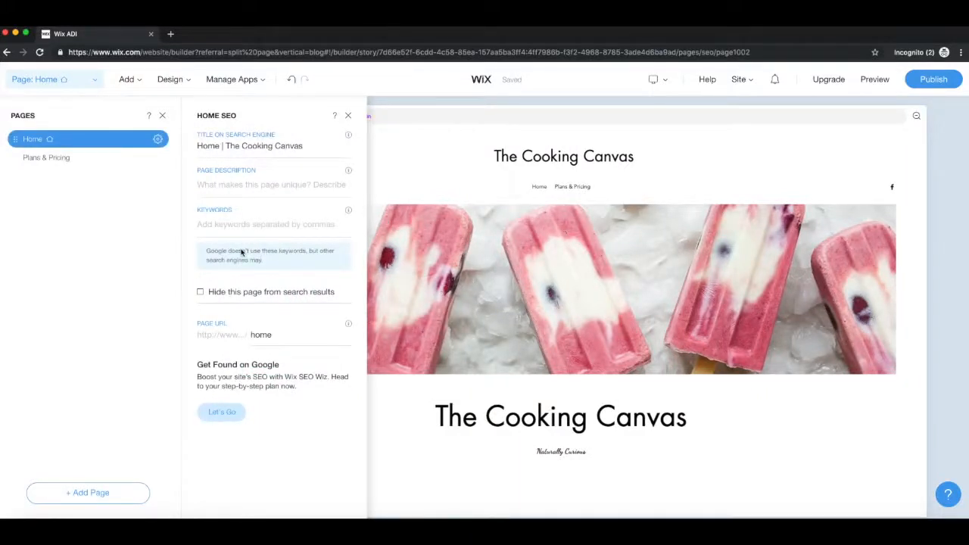
pyautogui.write('food blog')
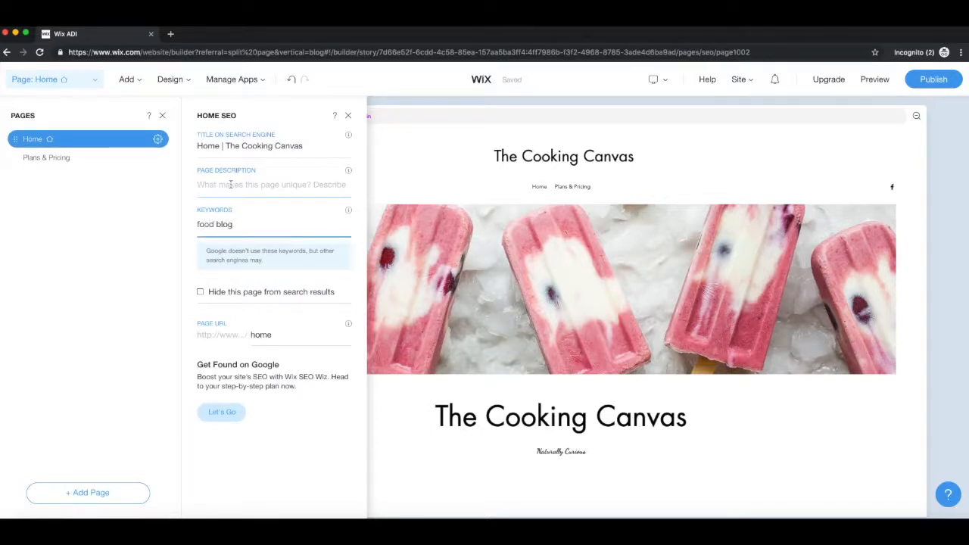
pyautogui.click(231, 184)
pyautogui.write('Th')
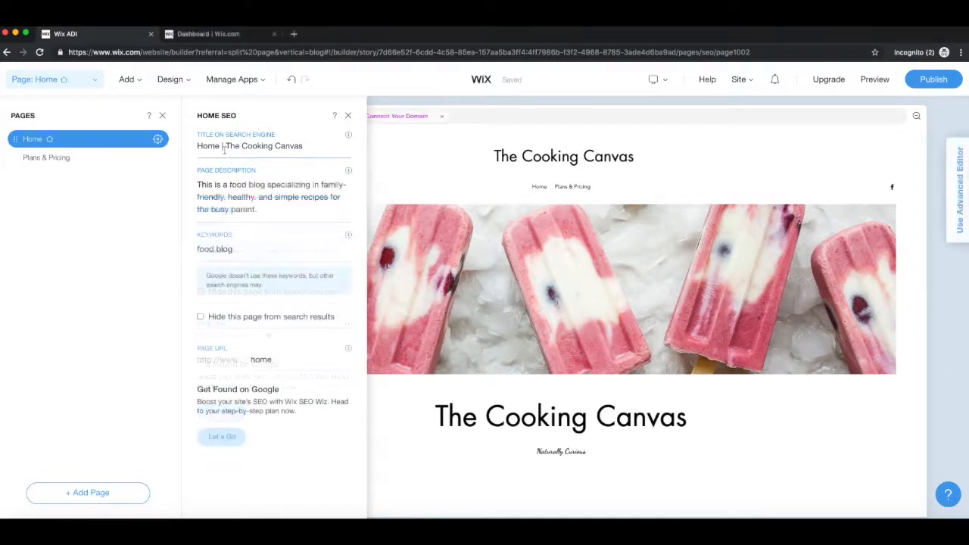
# Step: Change the homepage search title to start 'The Cooking Canvas Blog | Food Blog' and publish
pyautogui.click(210, 147)
pyautogui.doubleClick(206, 146)
pyautogui.write('Food blog')
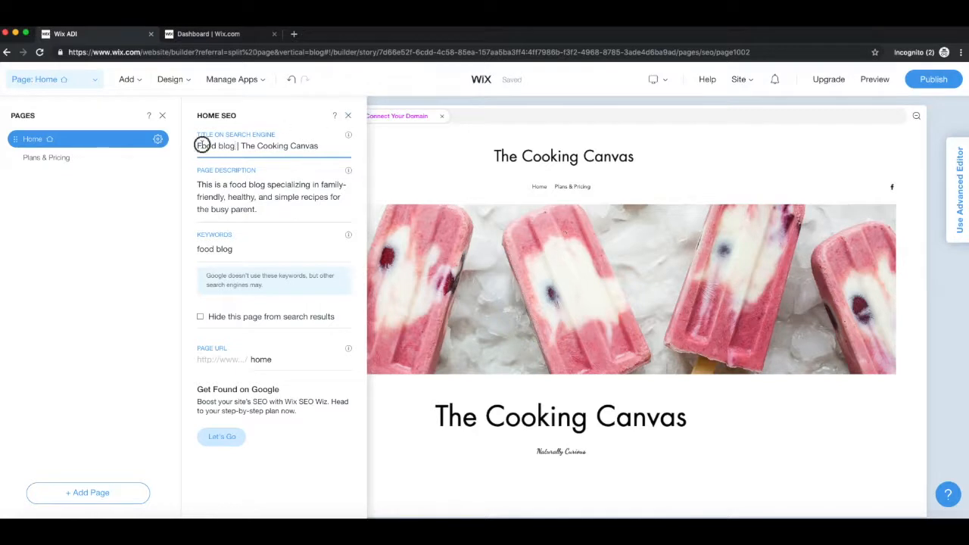
pyautogui.write('The Cooking ')
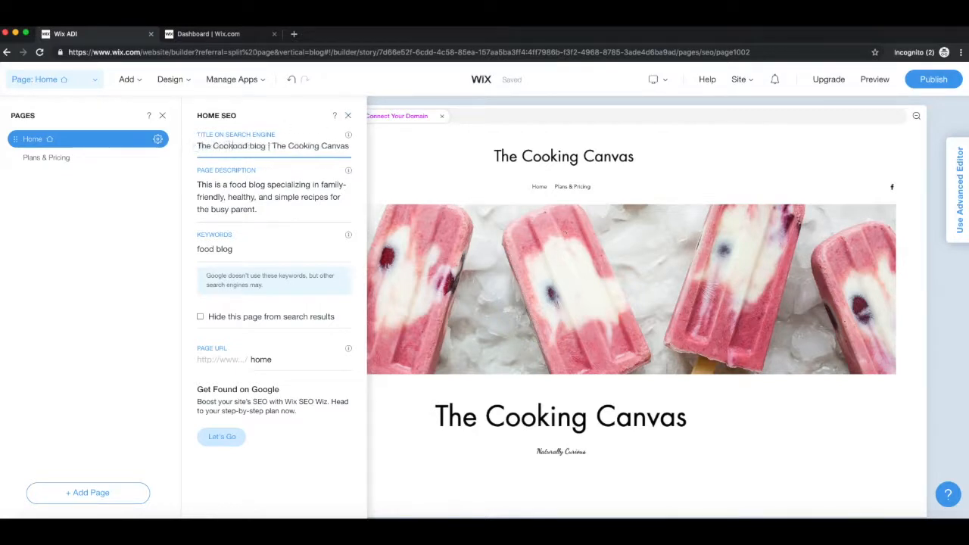
pyautogui.write('Canb')
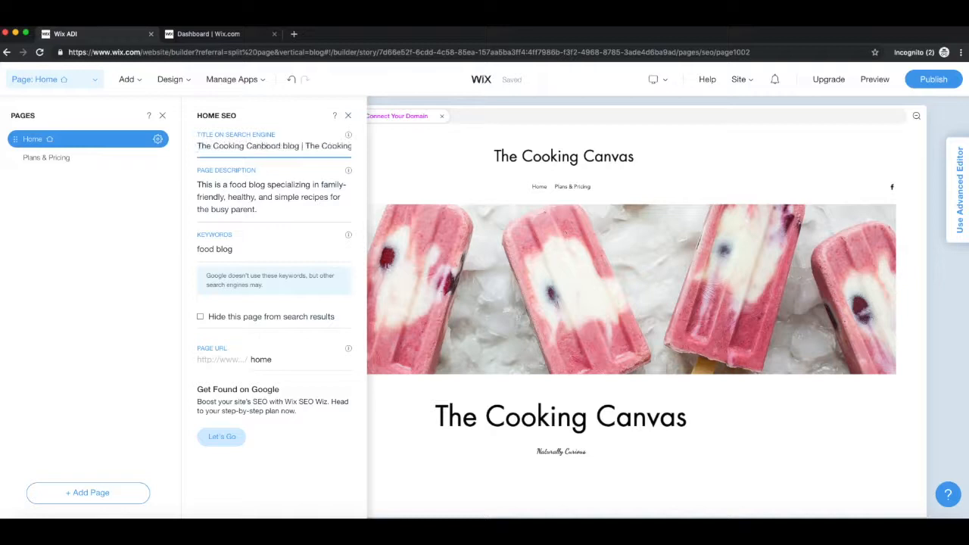
pyautogui.write('vas Blog | F')
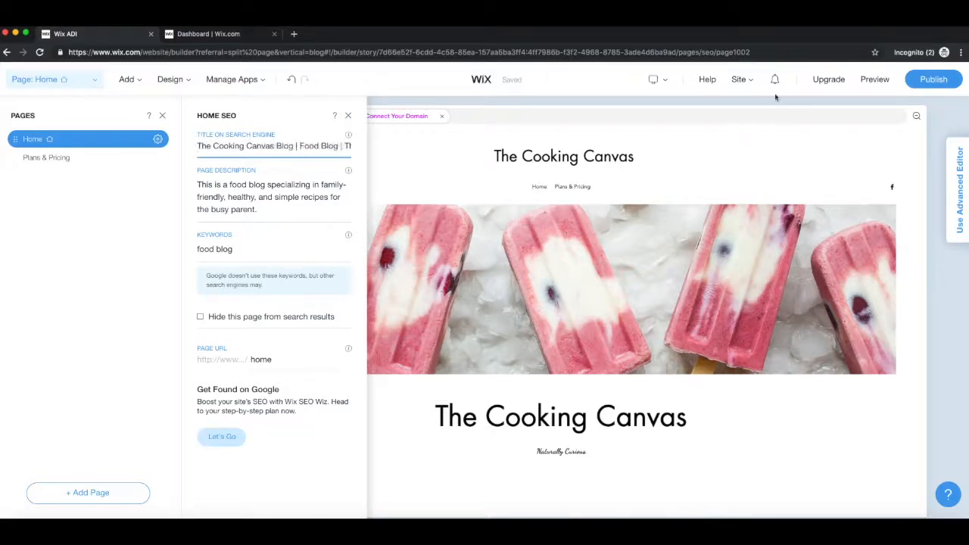
pyautogui.click(916, 85)
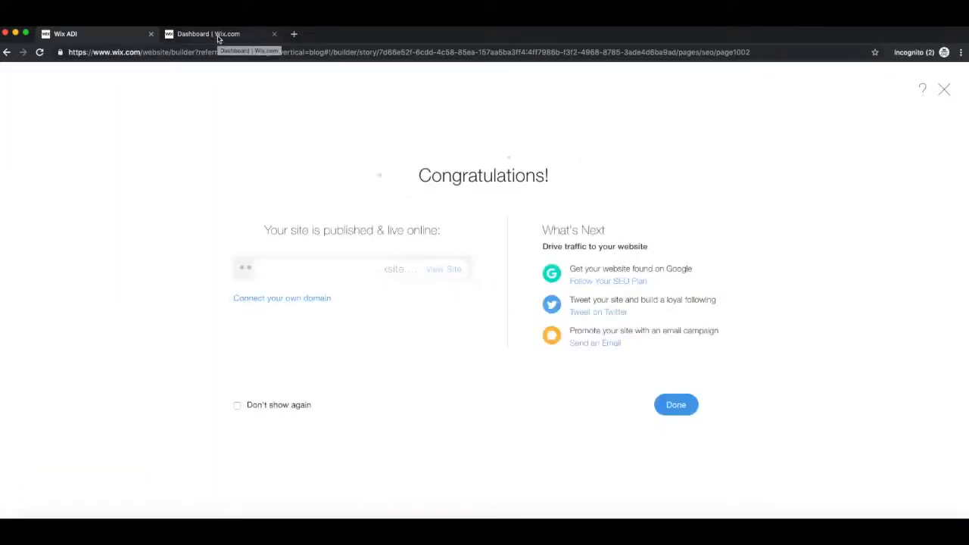
# Step: Refresh the homepage title task in the SEO checklist and review the SEO description task
pyautogui.click(218, 34)
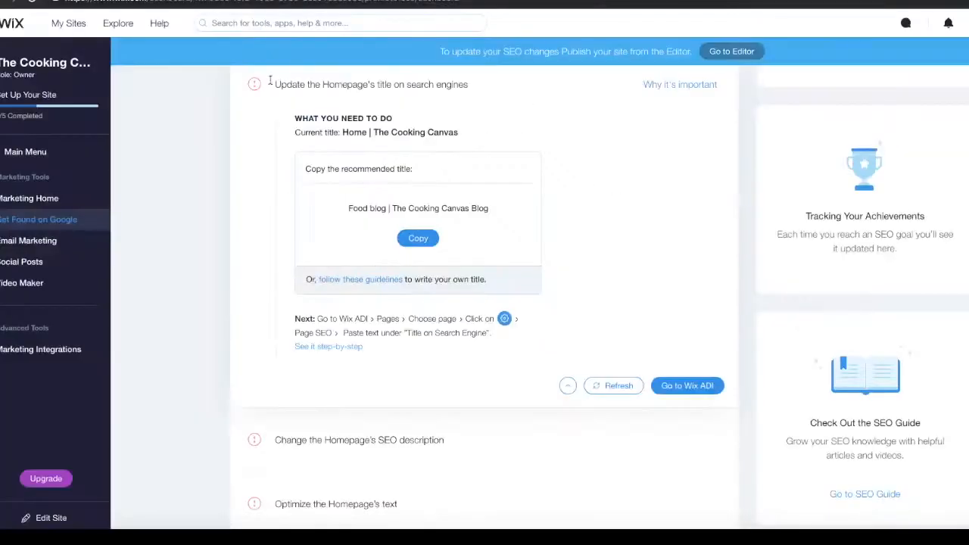
pyautogui.click(616, 385)
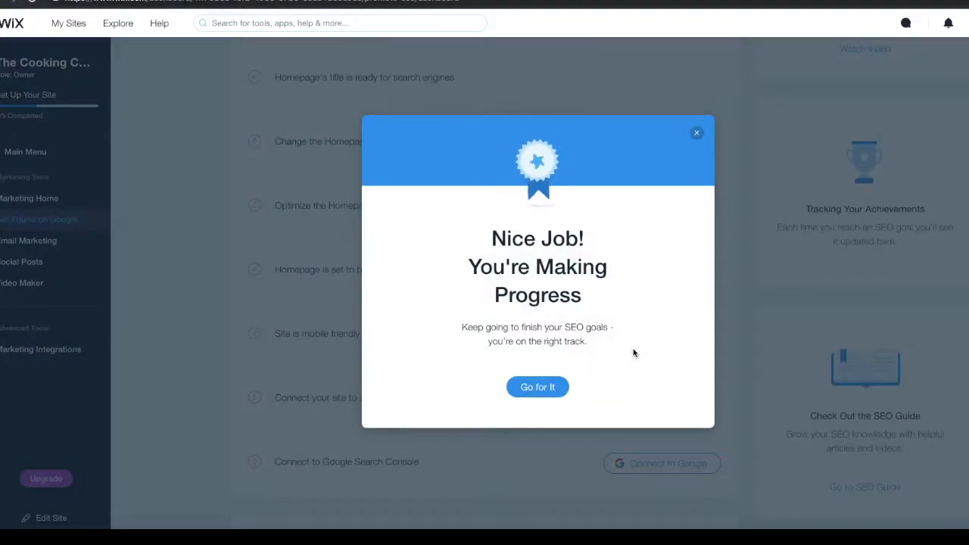
pyautogui.click(535, 387)
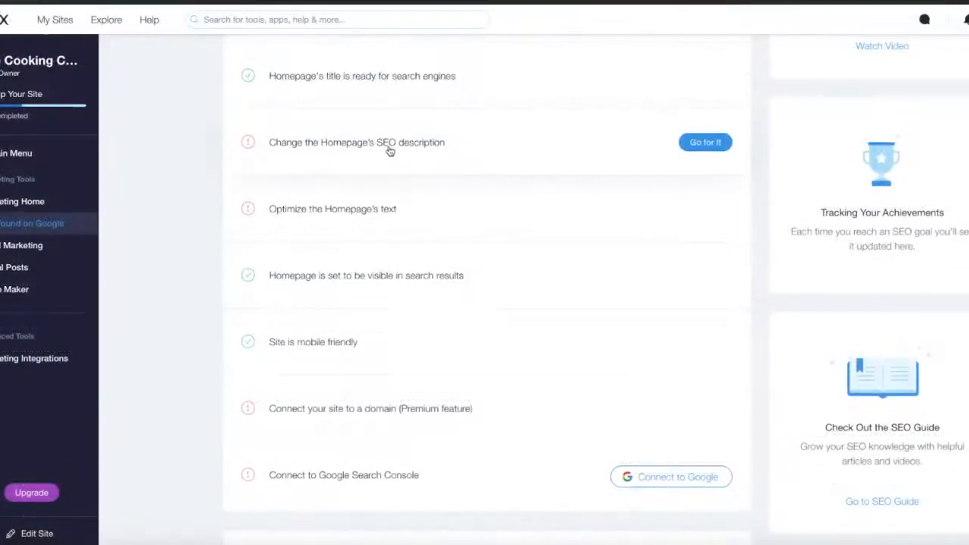
pyautogui.click(704, 141)
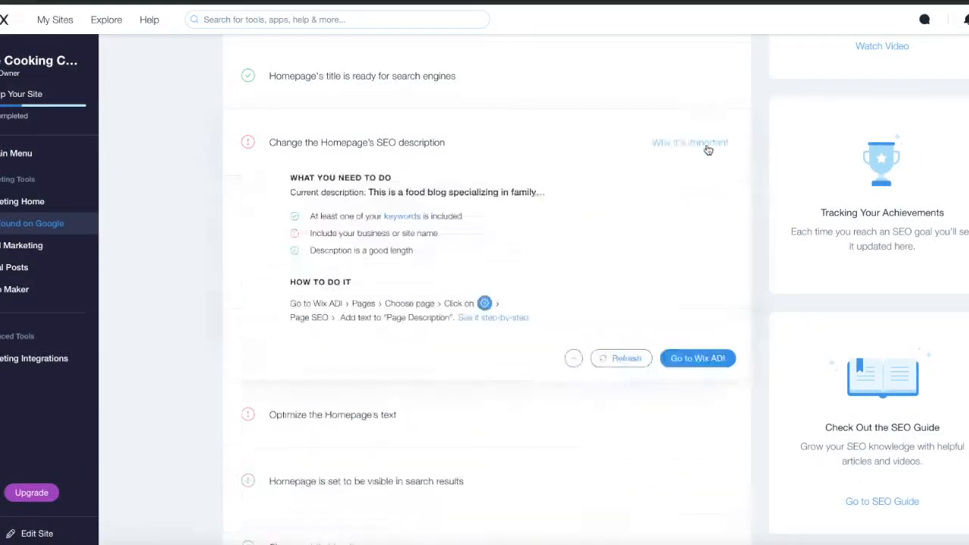
pyautogui.moveTo(343, 189); pyautogui.dragTo(467, 186)
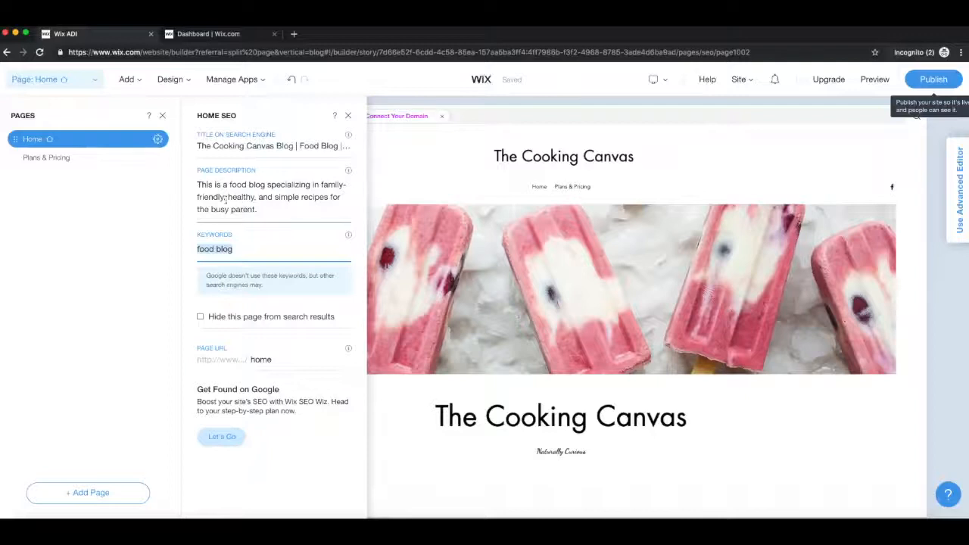
# Step: Replace 'This' with 'The Cooking Canvas Blog' in the home page description, then republish the site
pyautogui.tripleClick(206, 184)
pyautogui.click(215, 186)
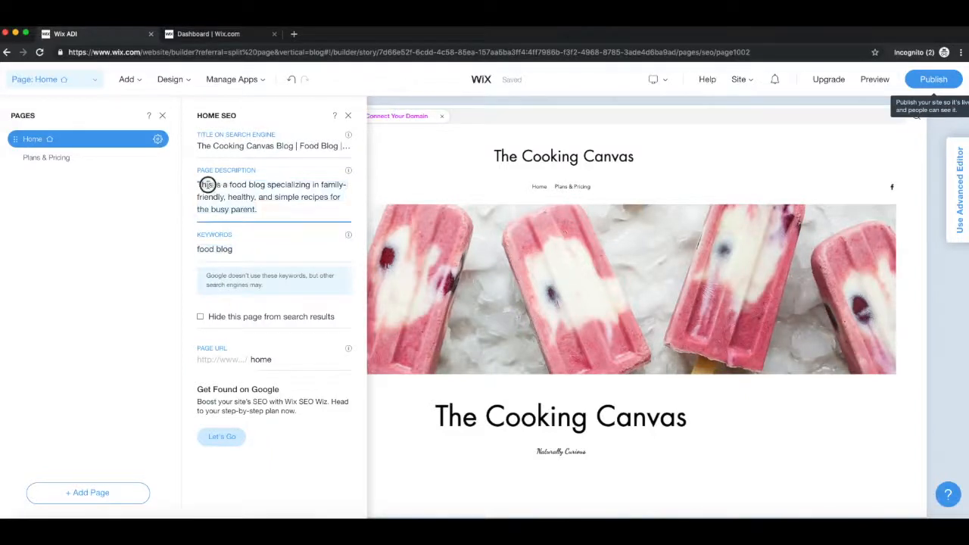
pyautogui.write('The Cooking')
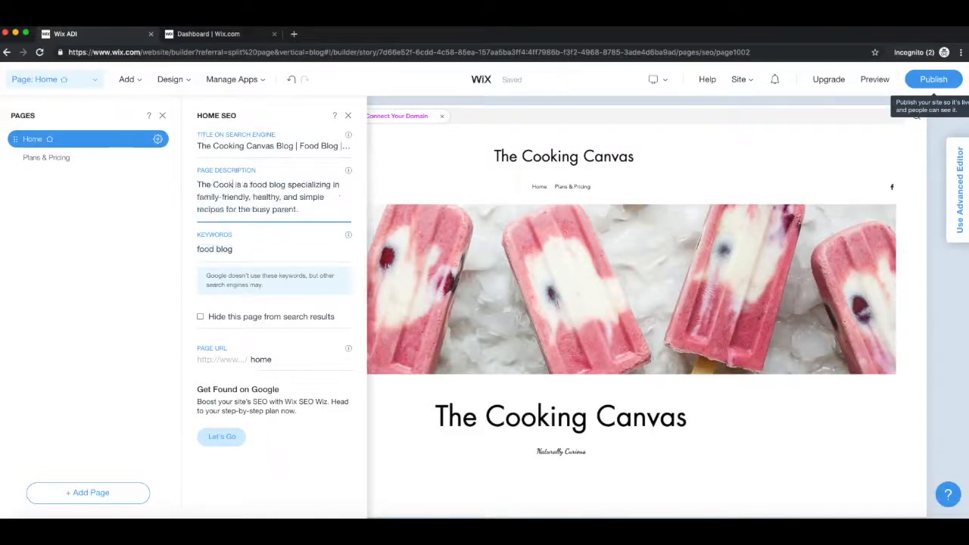
pyautogui.write(' Canvas Blog')
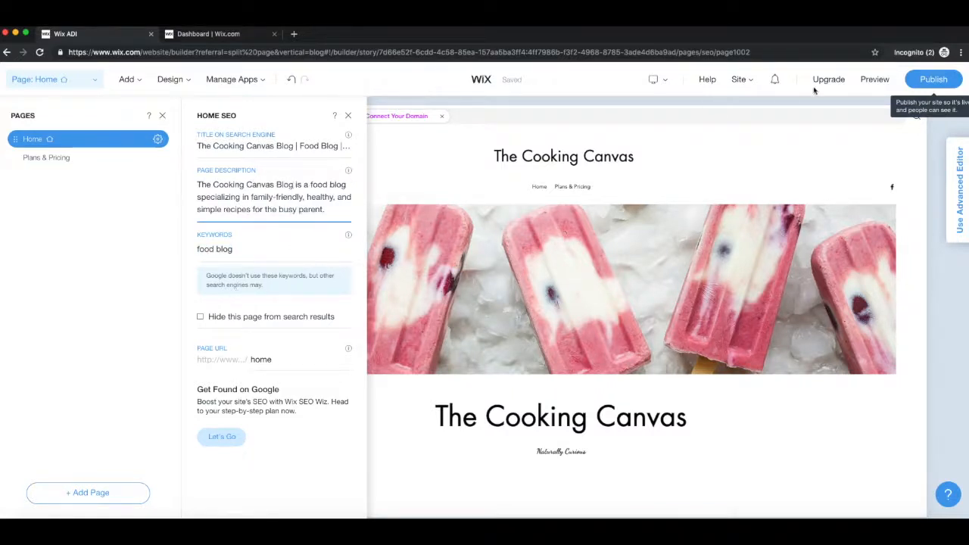
pyautogui.click(924, 80)
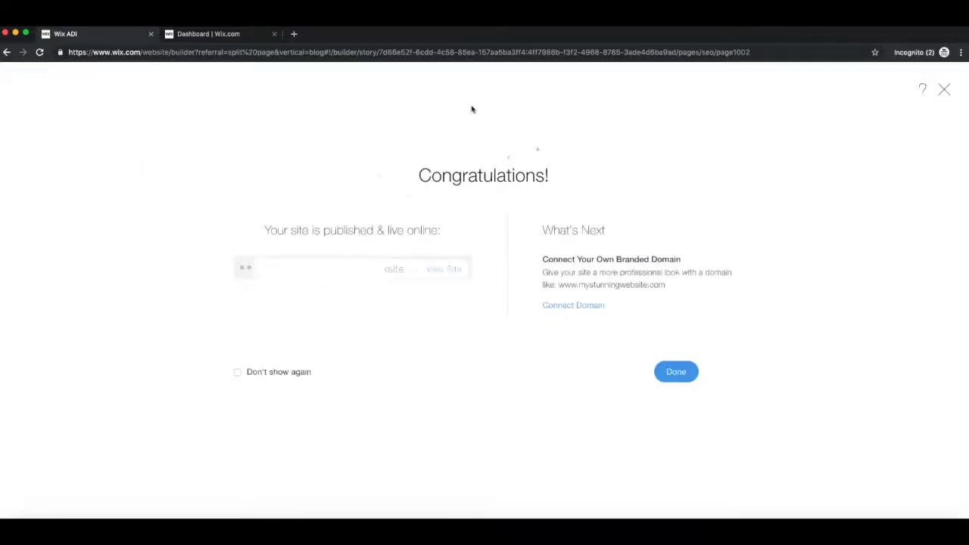
pyautogui.click(669, 370)
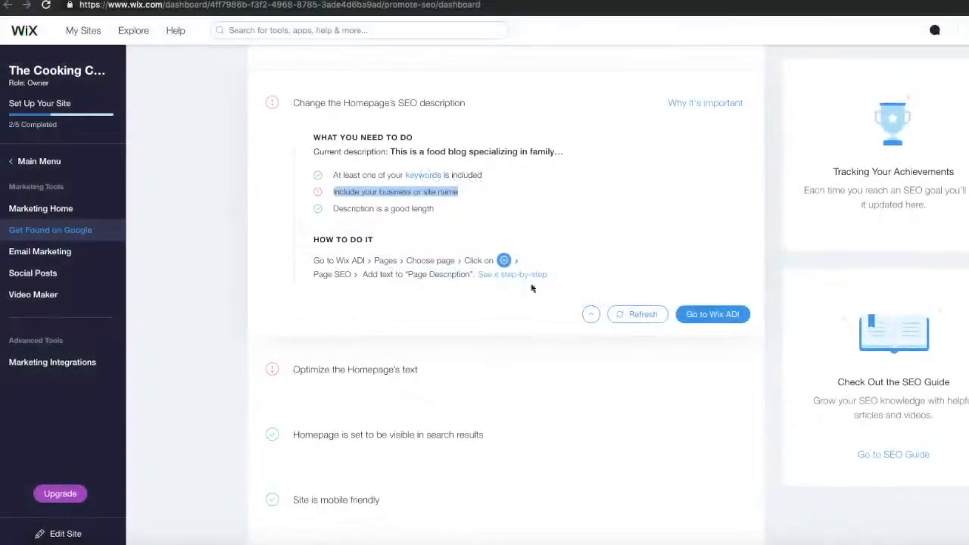
# Step: Refresh the SEO checklist so the homepage description passes, then go to the domain settings
pyautogui.click(635, 314)
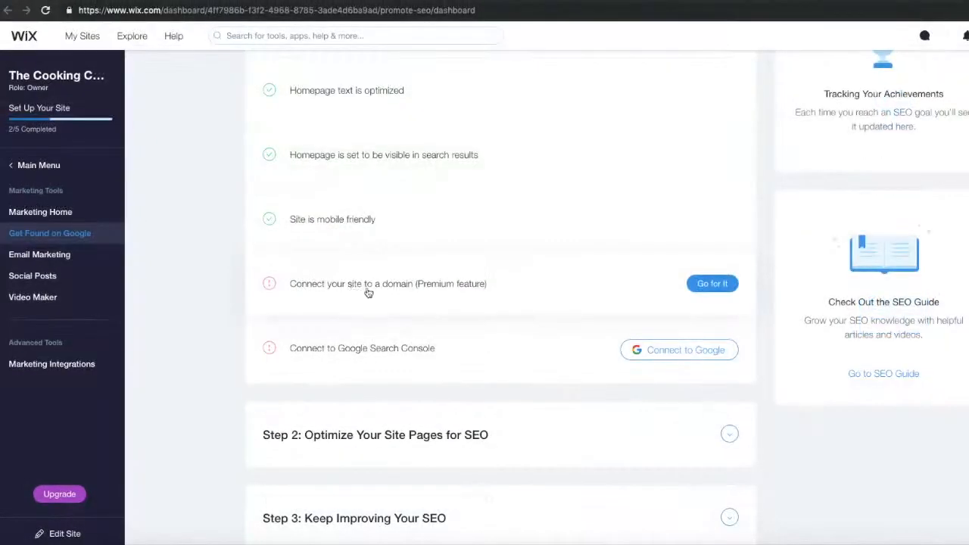
pyautogui.click(704, 286)
pyautogui.scroll(-3, 401, 279)
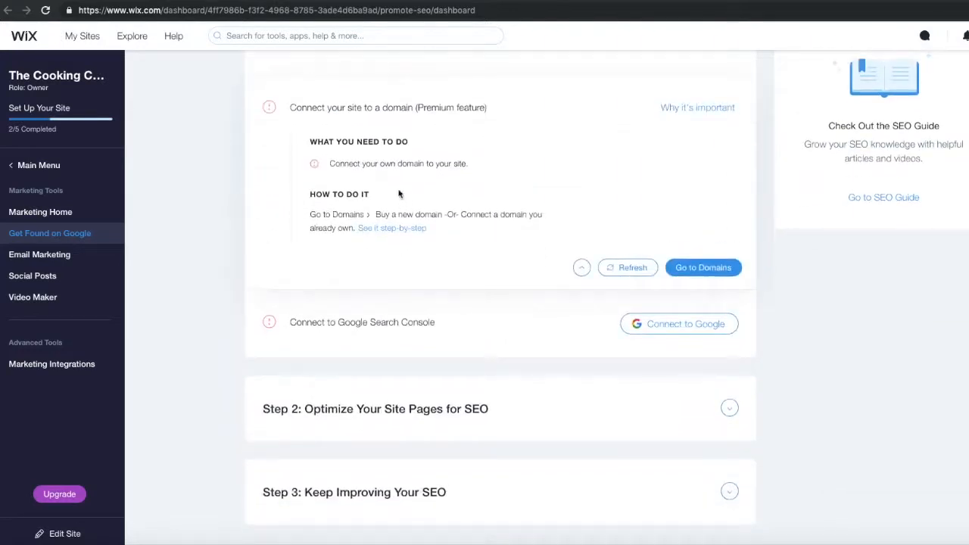
pyautogui.click(693, 268)
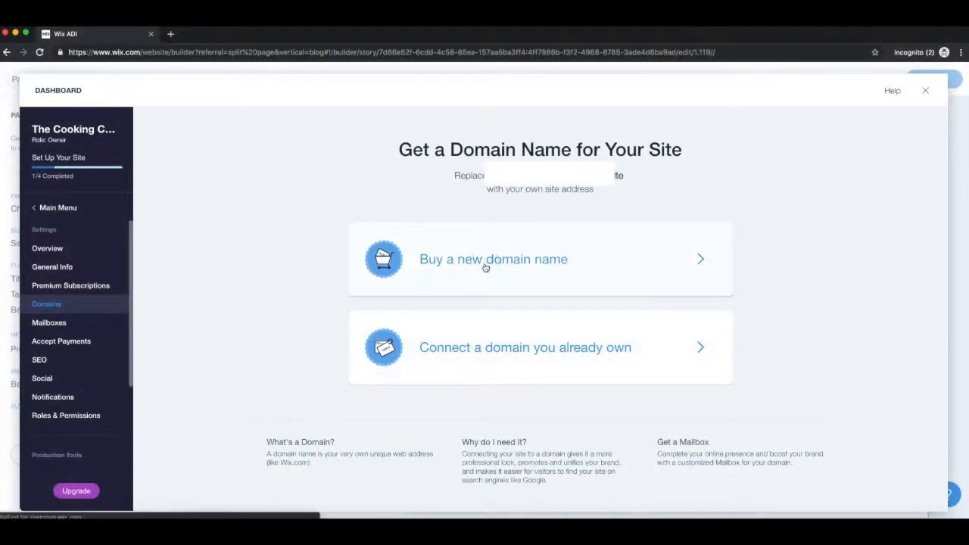
# Step: Confirm thecookingcanvasblog.com is available, claim it, and bring up the premium plan upgrade options
pyautogui.click(486, 265)
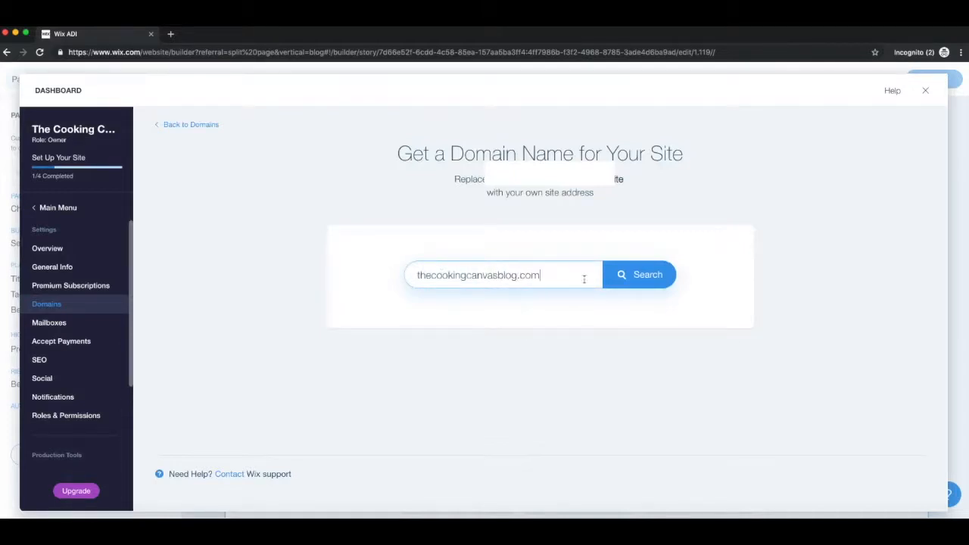
pyautogui.click(619, 277)
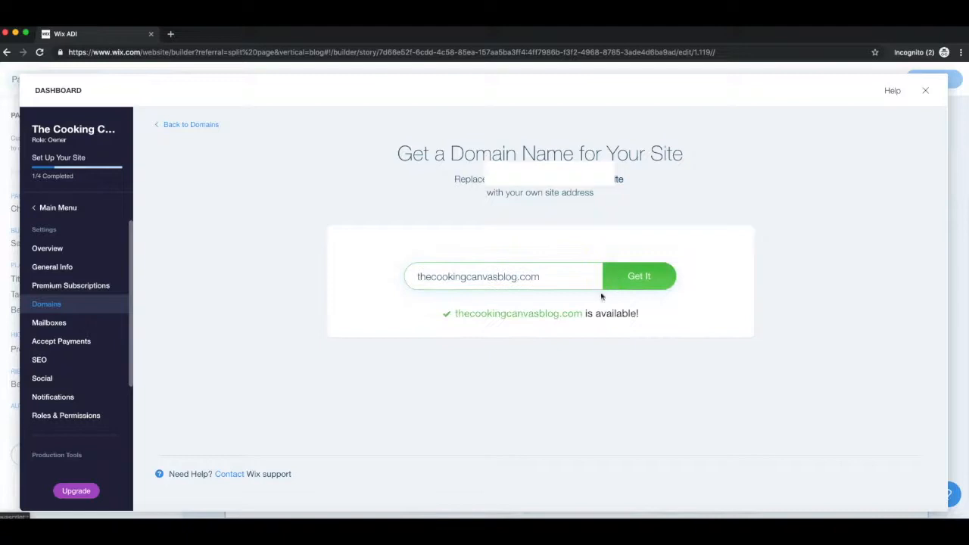
pyautogui.scroll(-1, 548, 332)
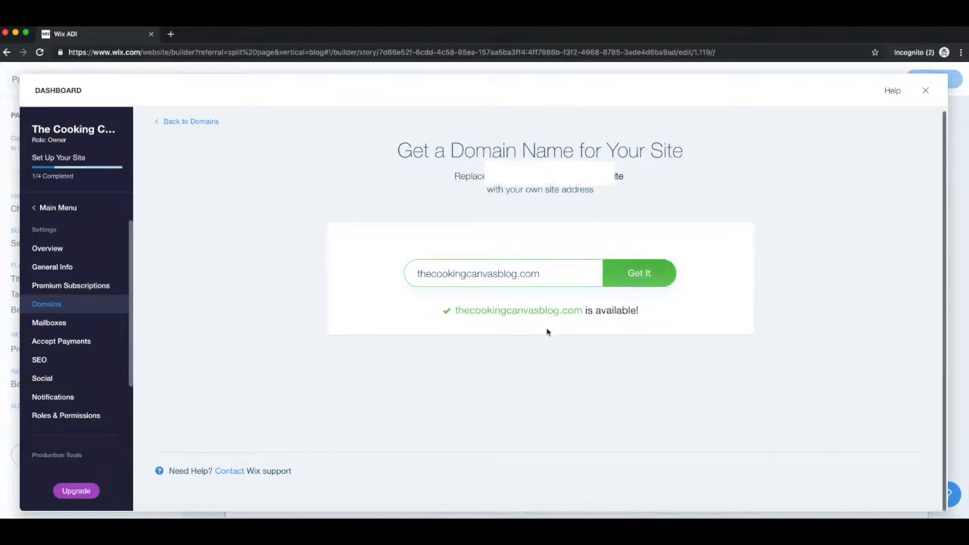
pyautogui.click(624, 280)
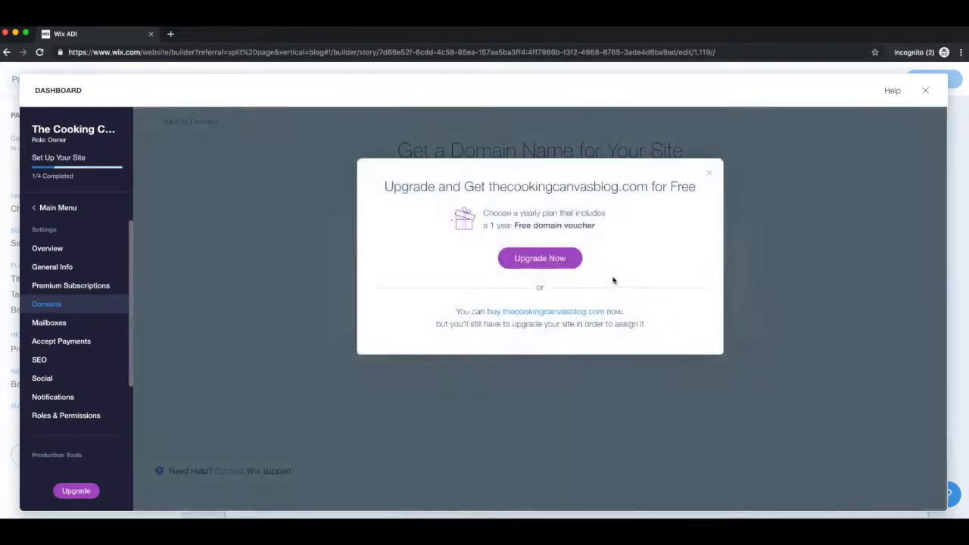
pyautogui.click(537, 261)
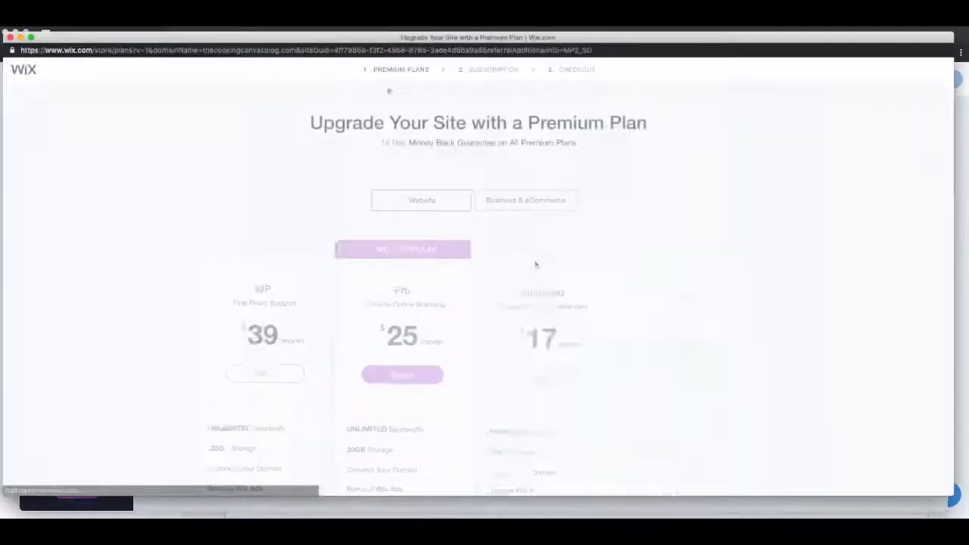
# Step: Choose the Combo premium plan on a yearly subscription ($156) and review the checkout
pyautogui.scroll(-2, 421, 217)
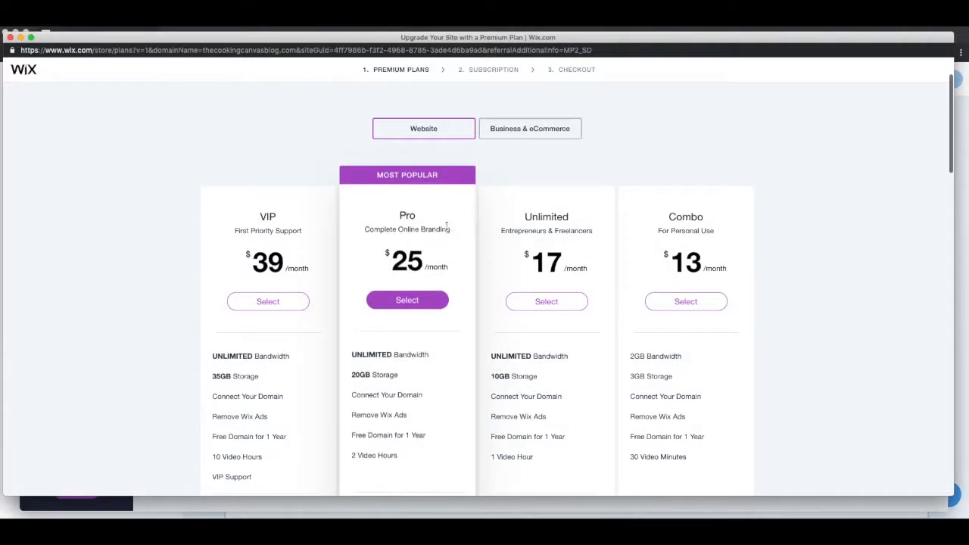
pyautogui.scroll(-2, 551, 265)
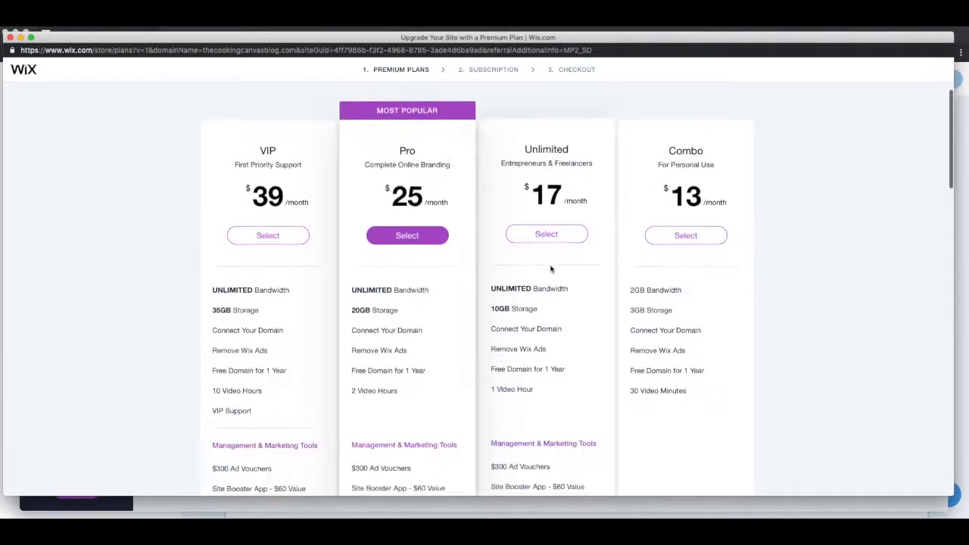
pyautogui.click(665, 238)
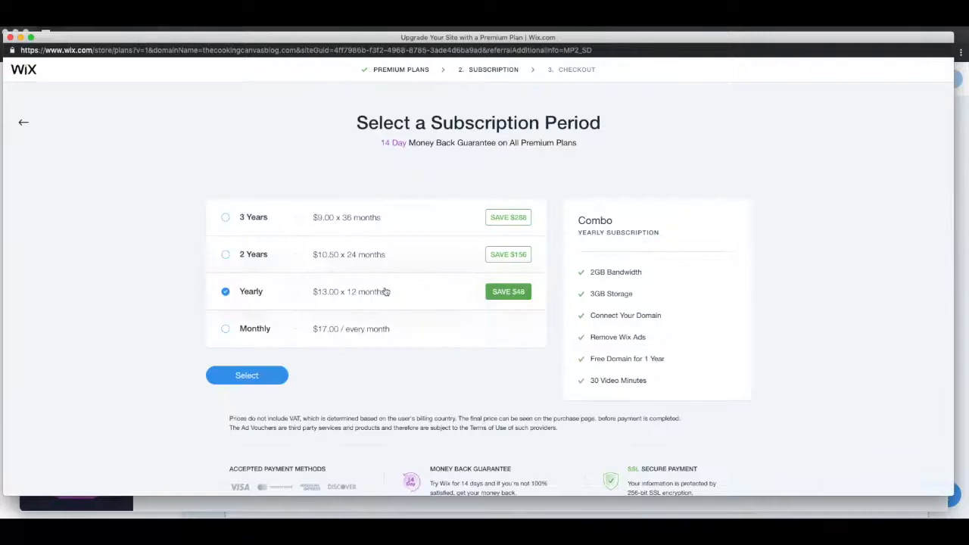
pyautogui.click(246, 379)
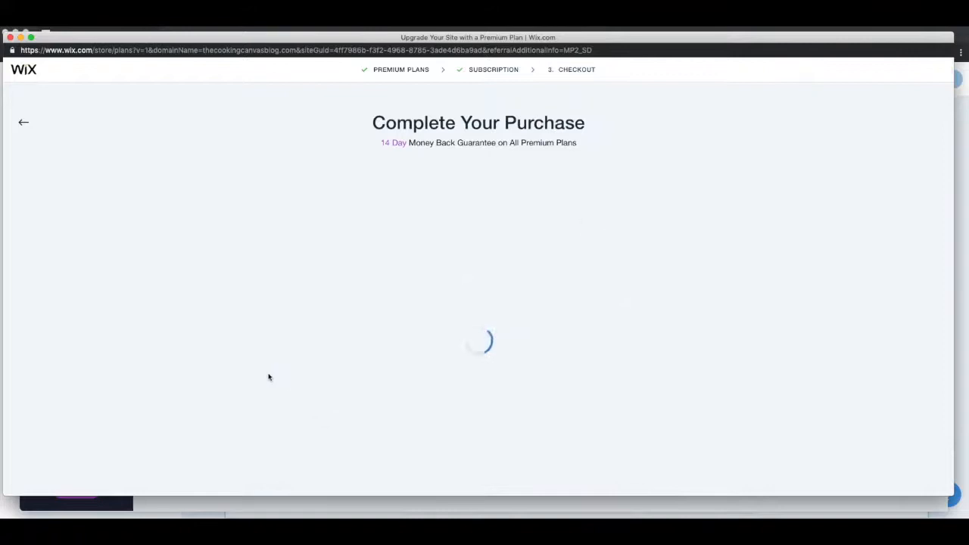
pyautogui.scroll(-1, 430, 339)
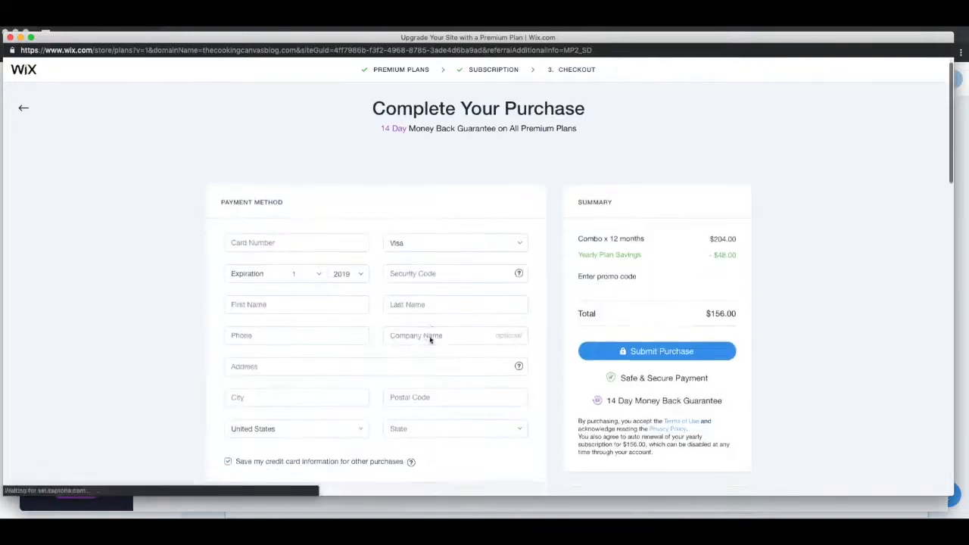
pyautogui.scroll(-3, 427, 338)
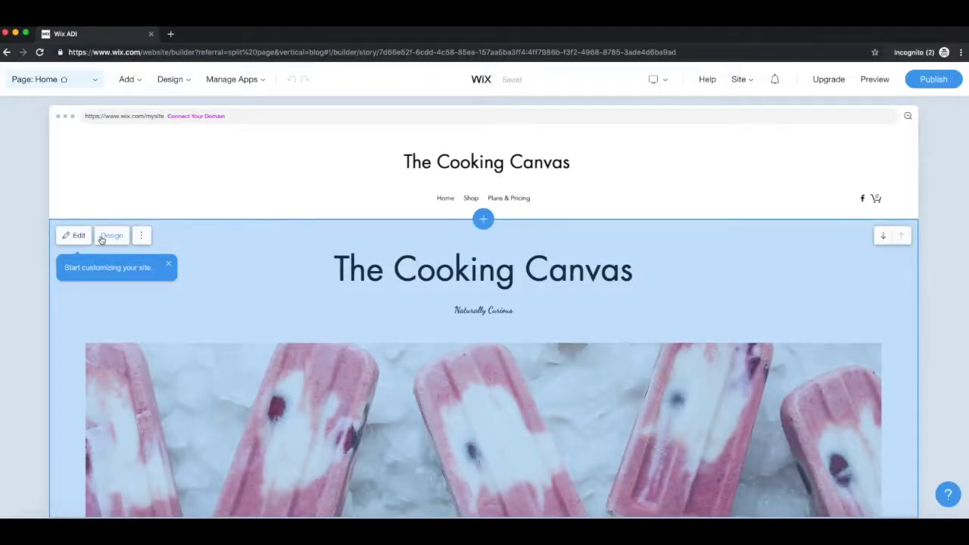
# Step: Switch the hero section to the second layout with the popsicle photo above the title, then show its media settings
pyautogui.click(79, 237)
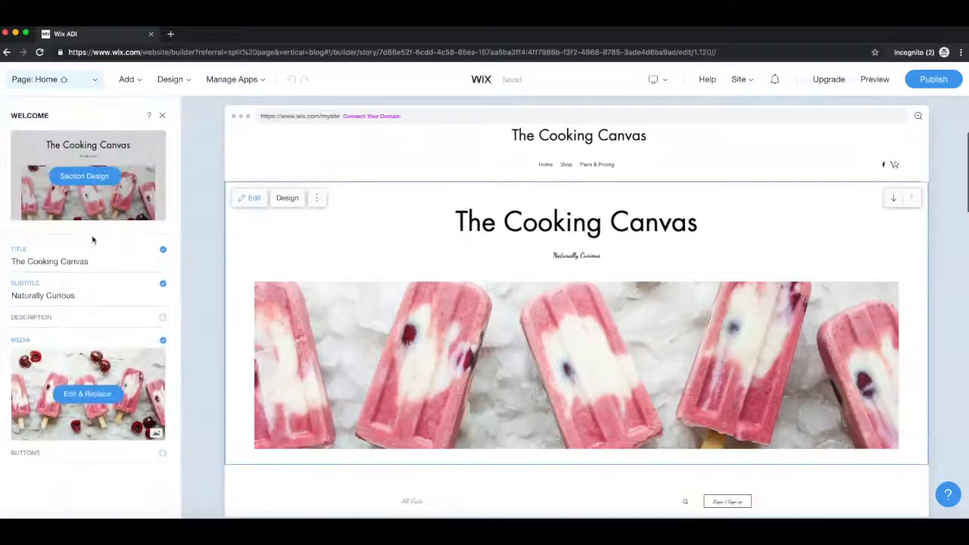
pyautogui.click(81, 176)
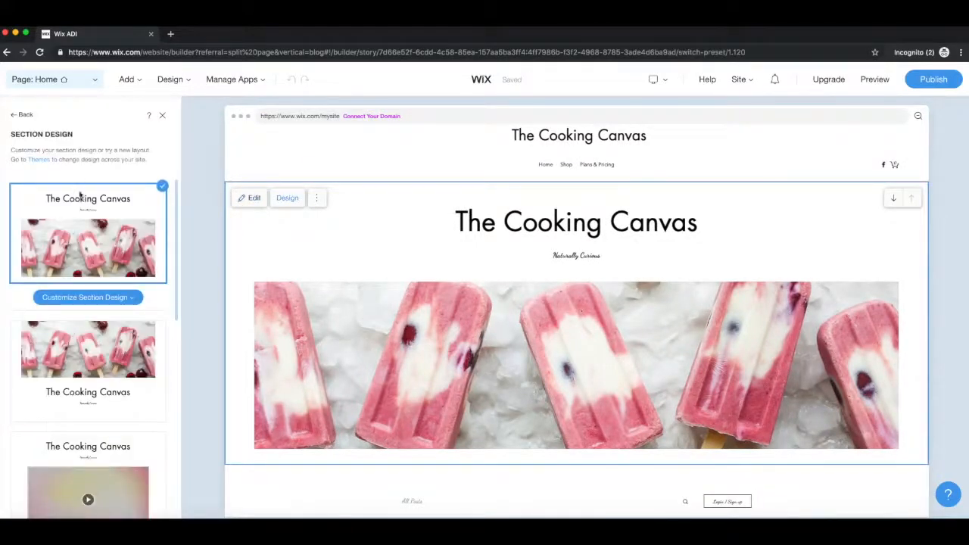
pyautogui.scroll(-1, 83, 229)
pyautogui.scroll(-3, 86, 232)
pyautogui.click(81, 300)
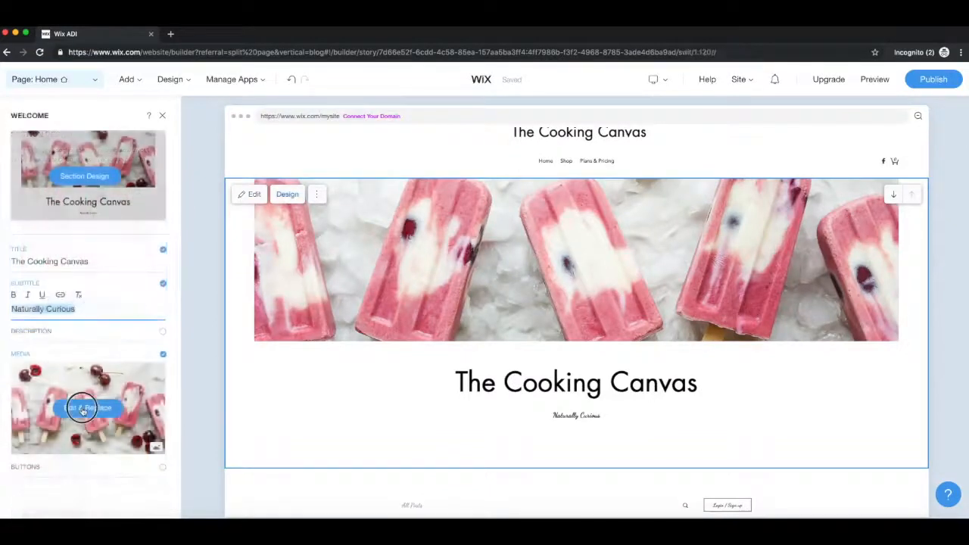
pyautogui.click(83, 408)
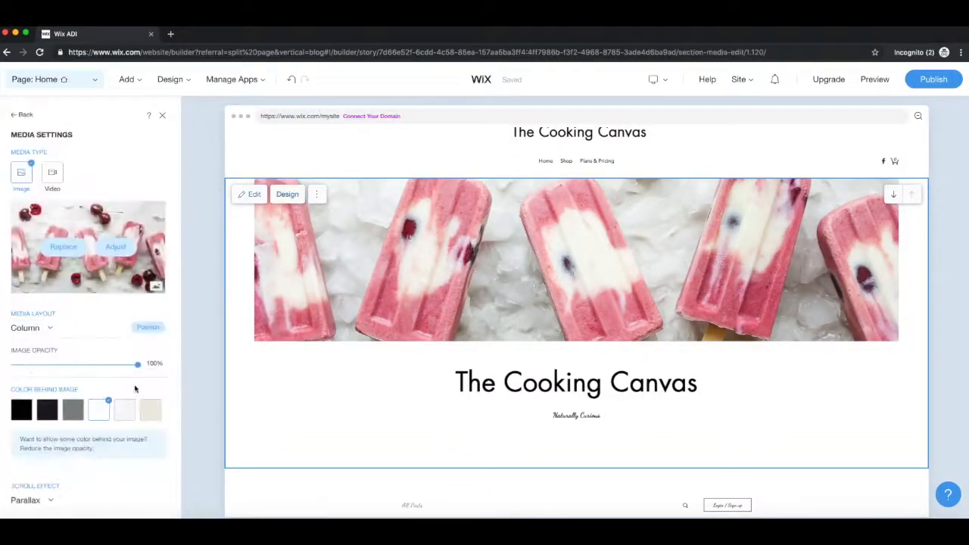
# Step: Browse the Choose an Image library for the hero picture, then scroll down to the blog posts section
pyautogui.click(60, 249)
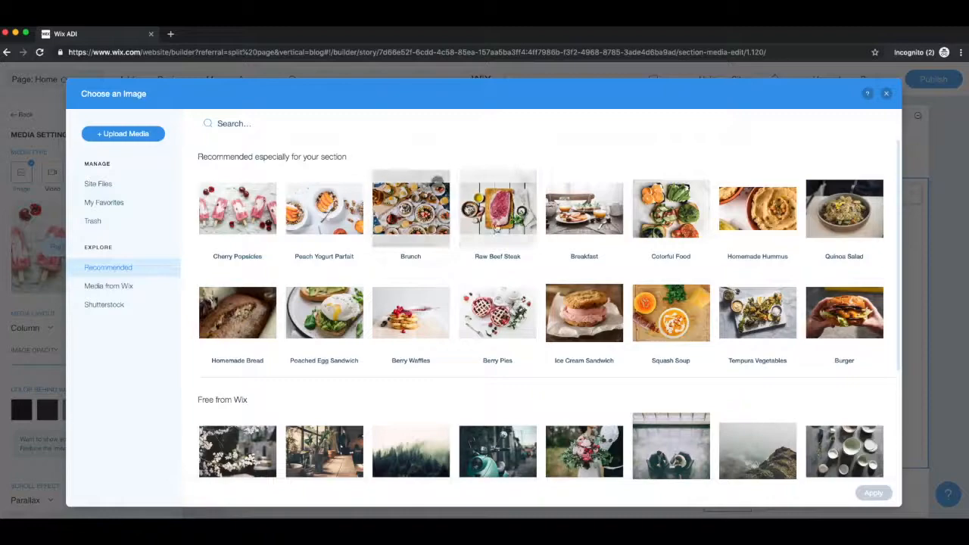
pyautogui.scroll(-2, 504, 224)
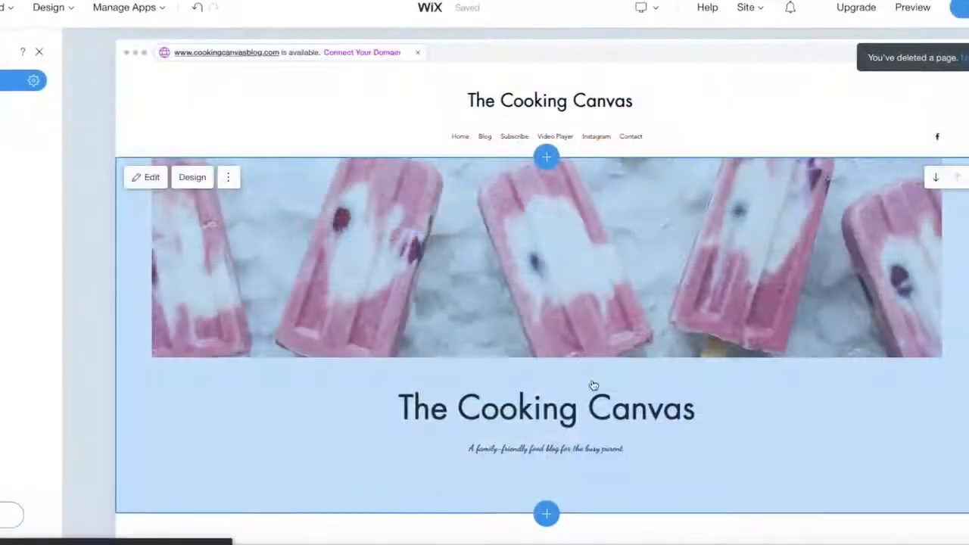
pyautogui.scroll(-3, 595, 386)
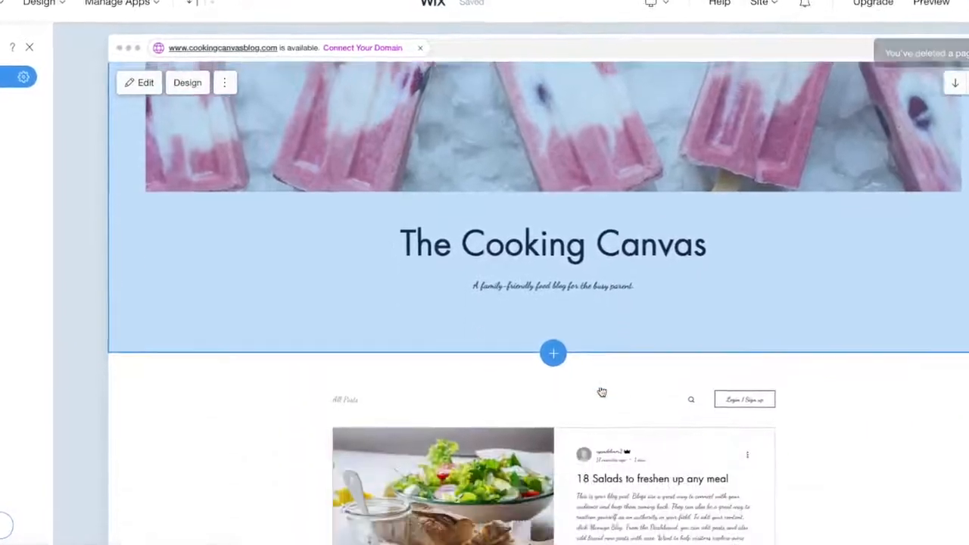
pyautogui.scroll(-4, 605, 393)
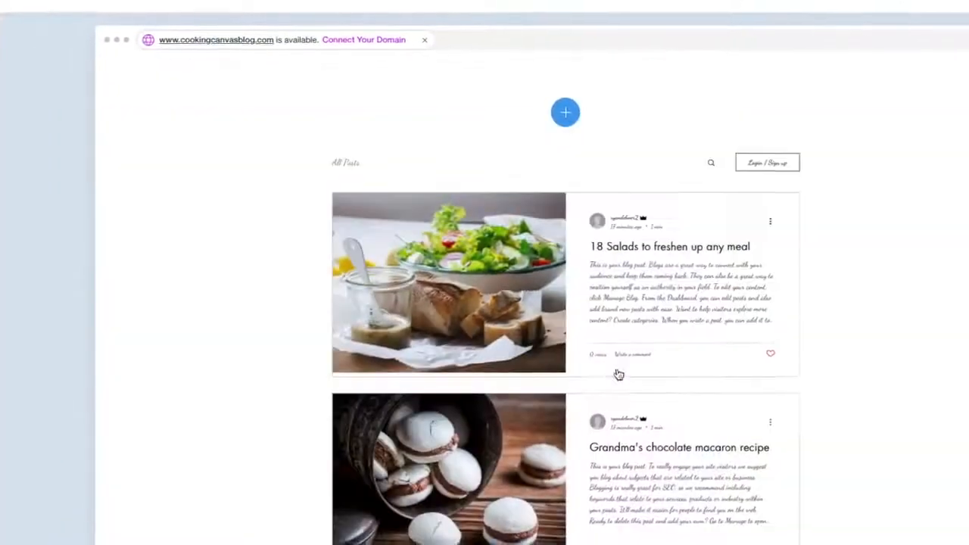
# Step: Create the Dinners and Desserts categories in the blog dashboard
pyautogui.scroll(-1, 608, 381)
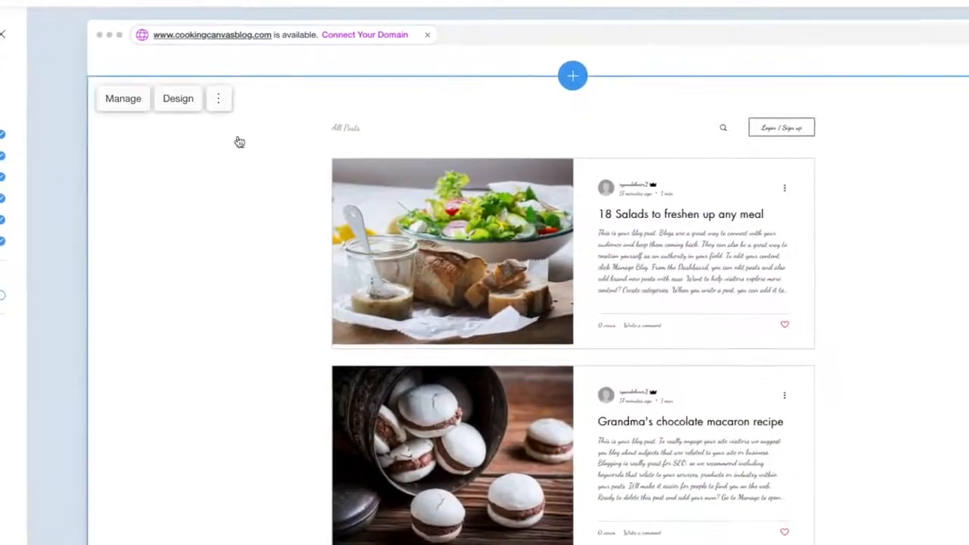
pyautogui.click(120, 101)
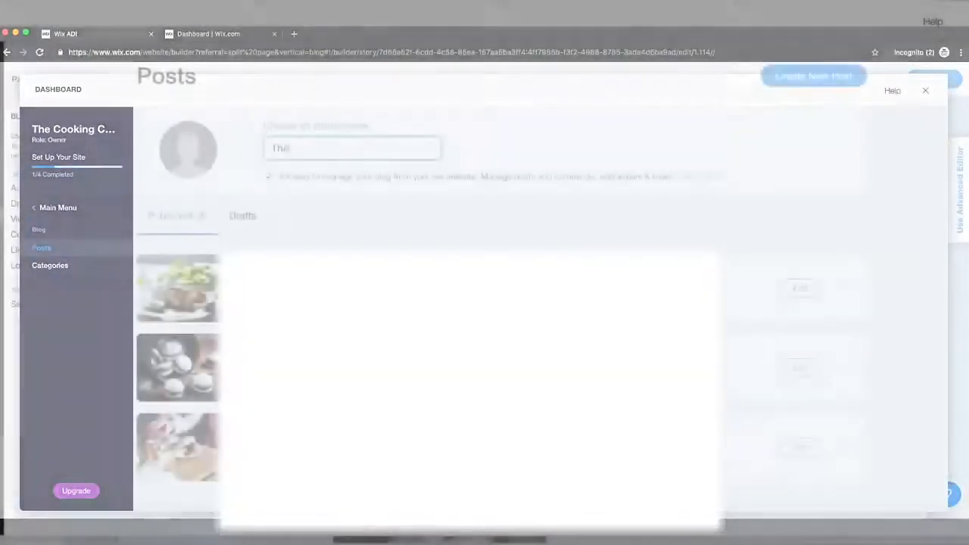
pyautogui.write('Cooking Can')
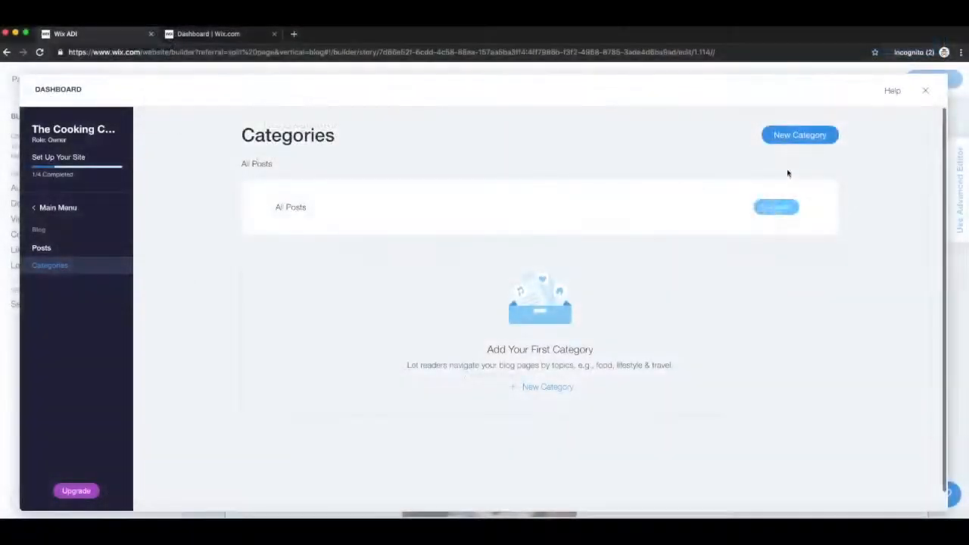
pyautogui.click(792, 136)
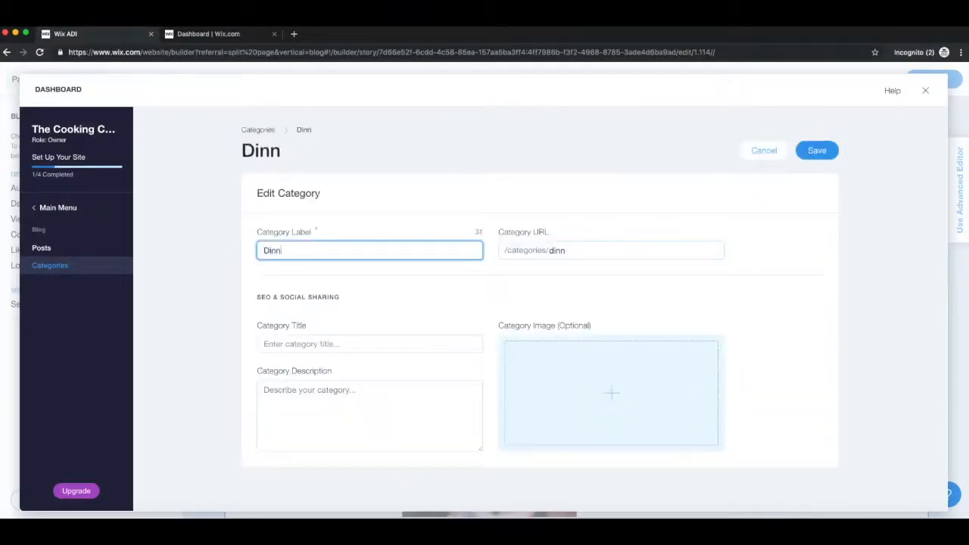
pyautogui.click(815, 155)
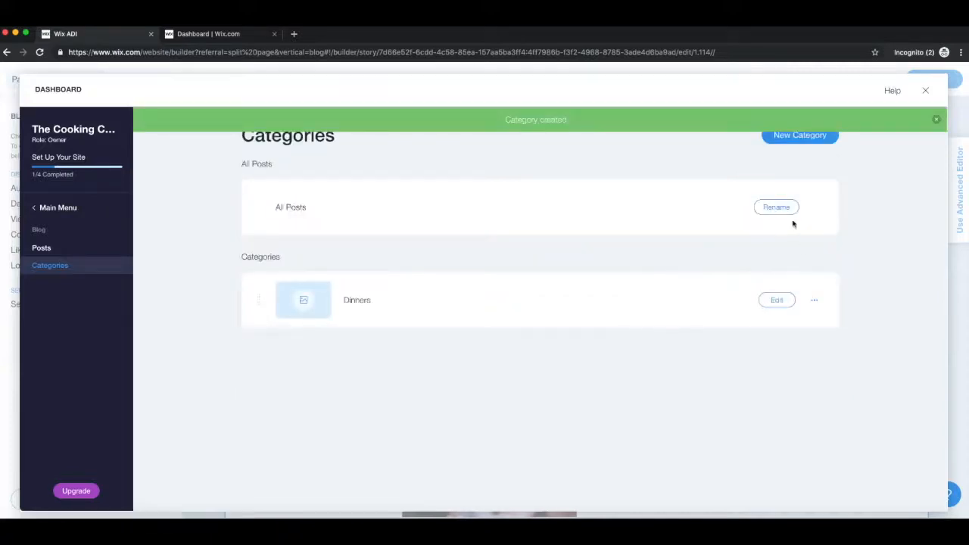
pyautogui.click(792, 143)
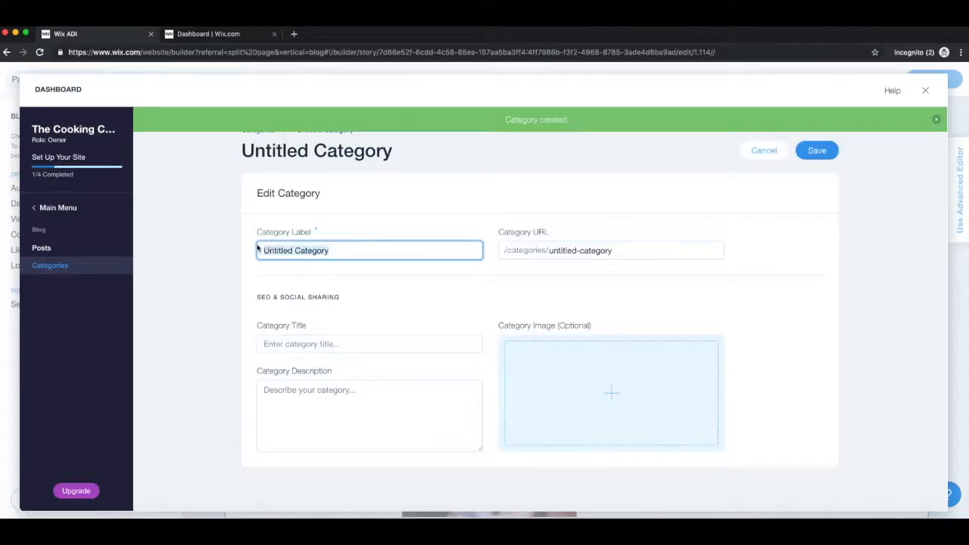
pyautogui.write('Desserts')
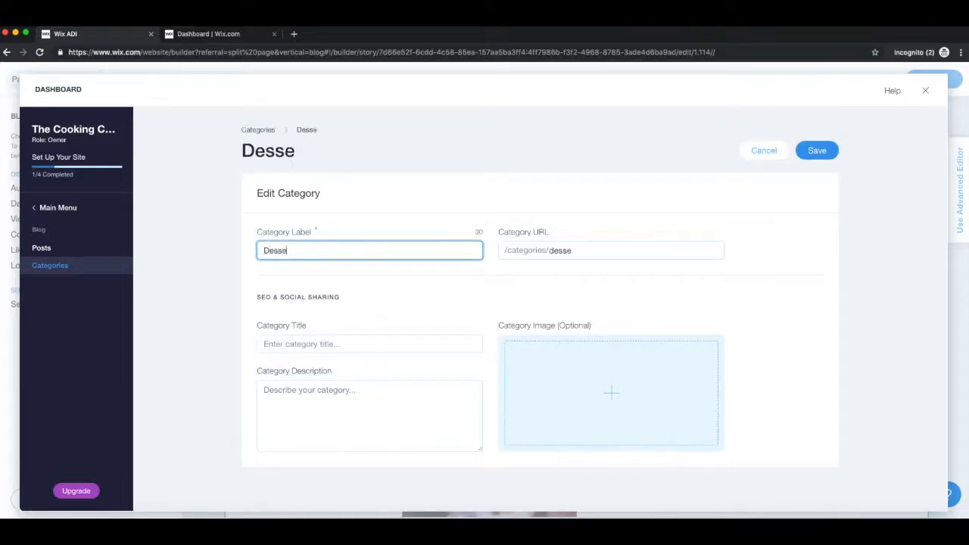
pyautogui.click(810, 153)
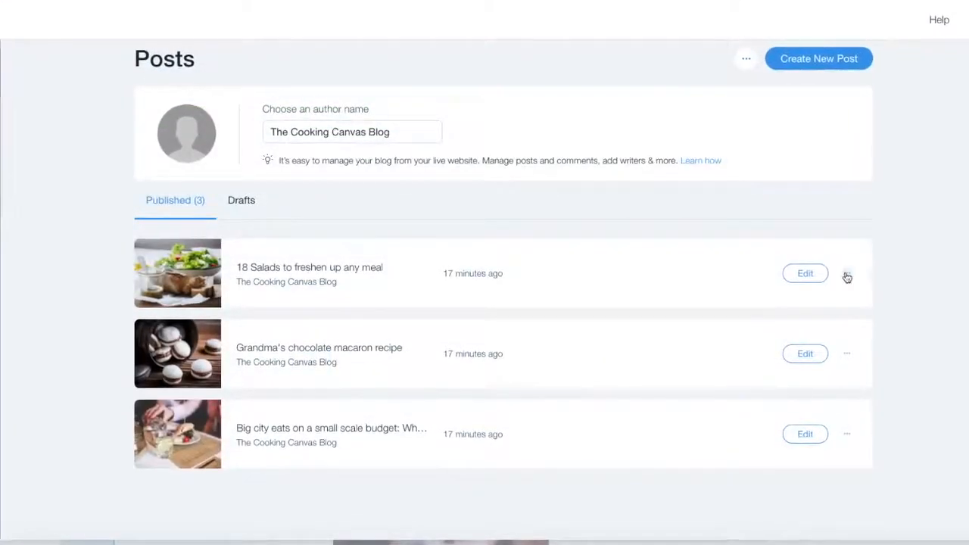
# Step: Delete the '18 Salads to freshen up any meal' blog post
pyautogui.click(814, 274)
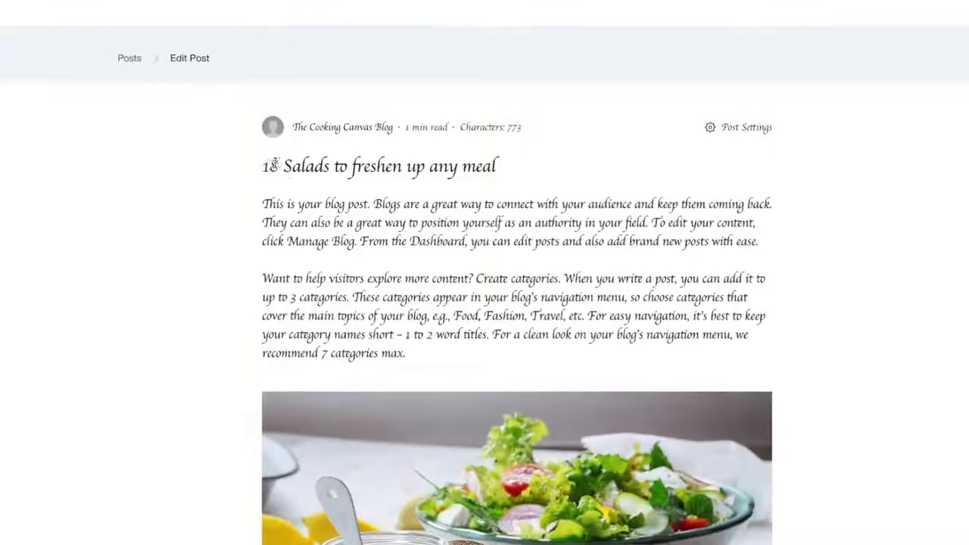
pyautogui.moveTo(263, 166); pyautogui.dragTo(500, 167)
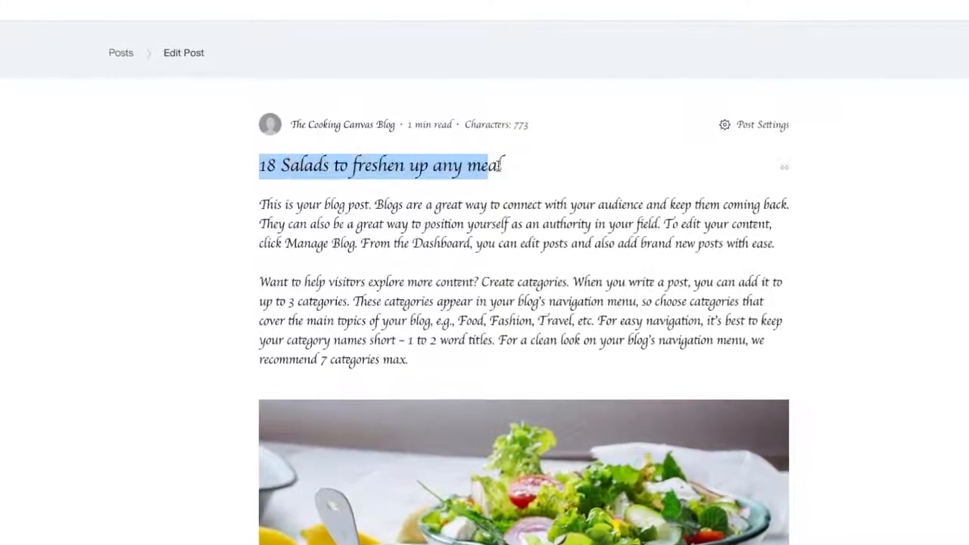
pyautogui.click(511, 166)
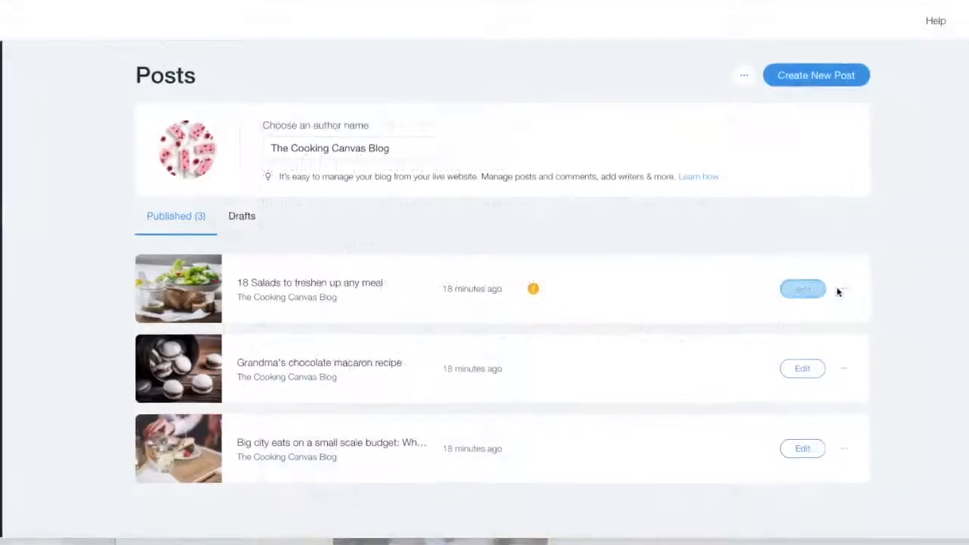
pyautogui.click(850, 293)
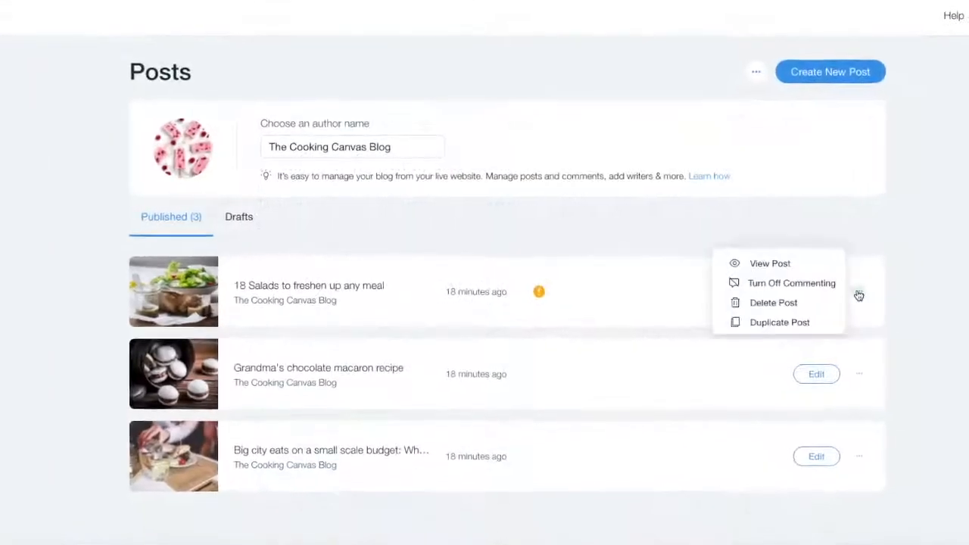
pyautogui.click(794, 311)
pyautogui.click(599, 350)
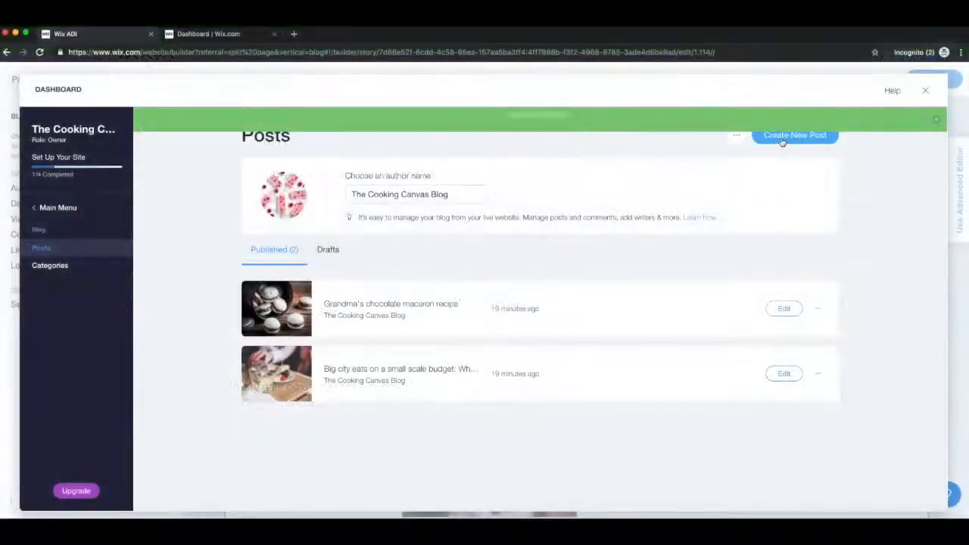
# Step: Publish the new Pumpkin Snickerdoodle Blondies recipe post and confirm no drafts remain
pyautogui.click(781, 136)
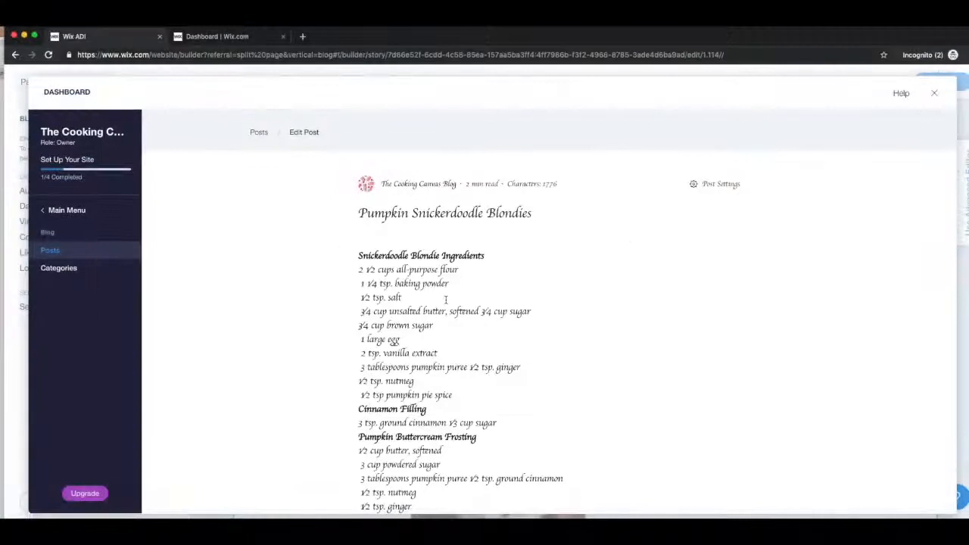
pyautogui.scroll(-3, 445, 300)
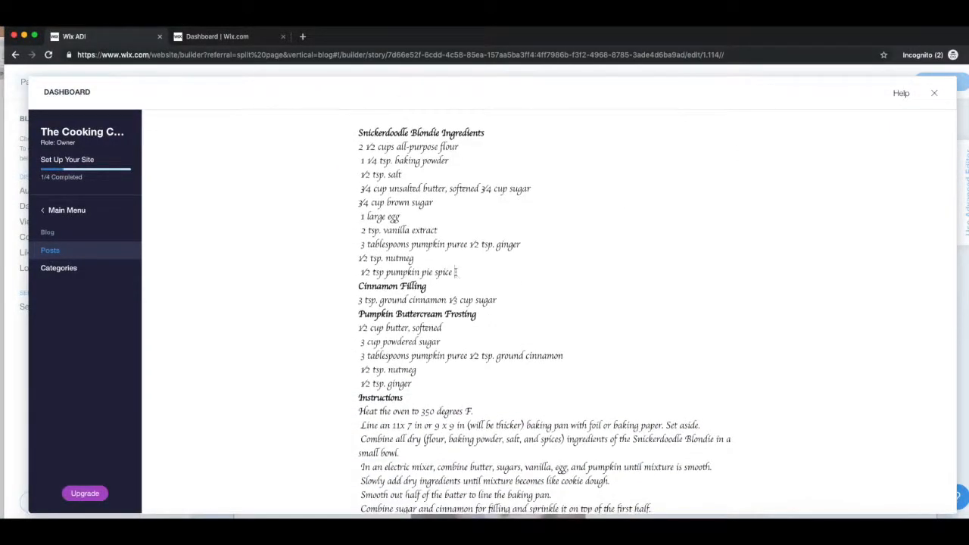
pyautogui.press('Return')
pyautogui.press('Return')
pyautogui.scroll(-1, 285, 317)
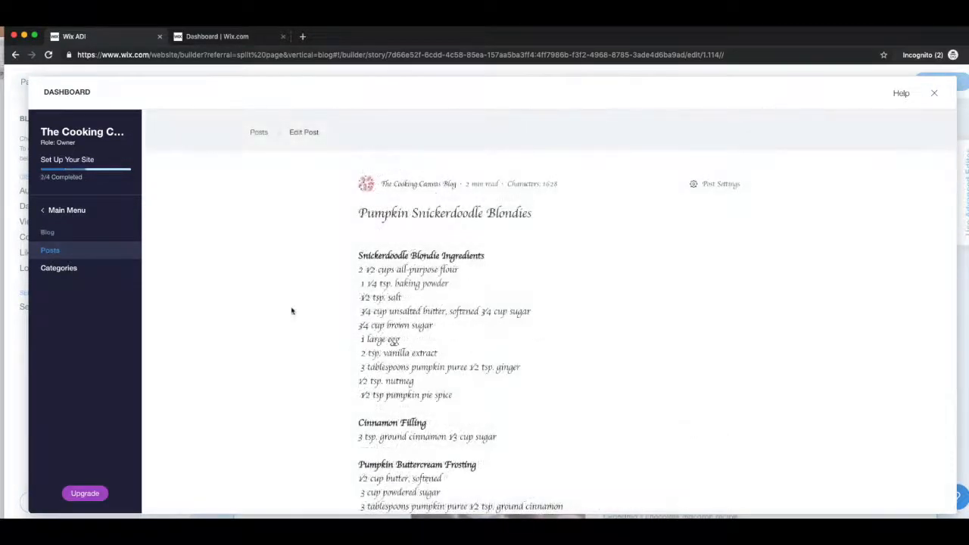
pyautogui.click(694, 186)
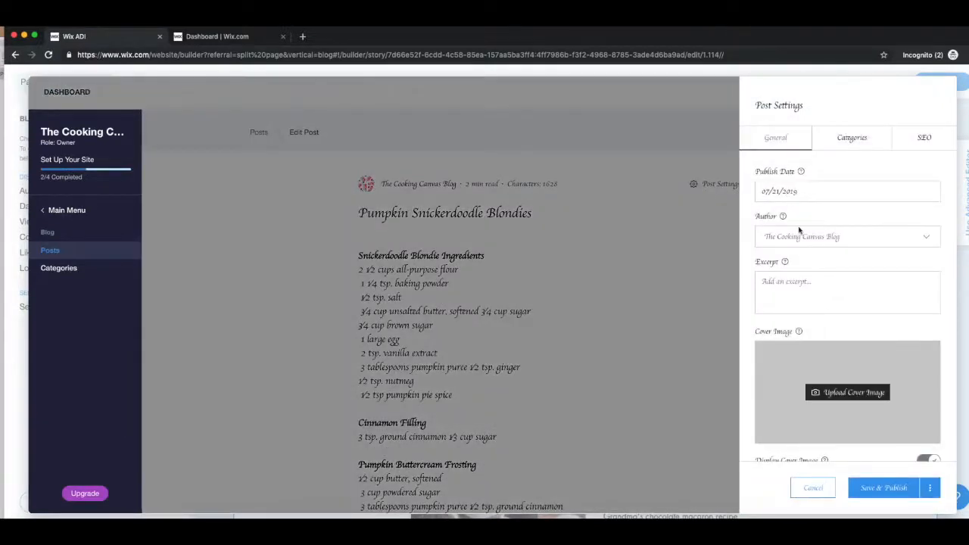
pyautogui.click(787, 280)
pyautogui.scroll(-2, 786, 280)
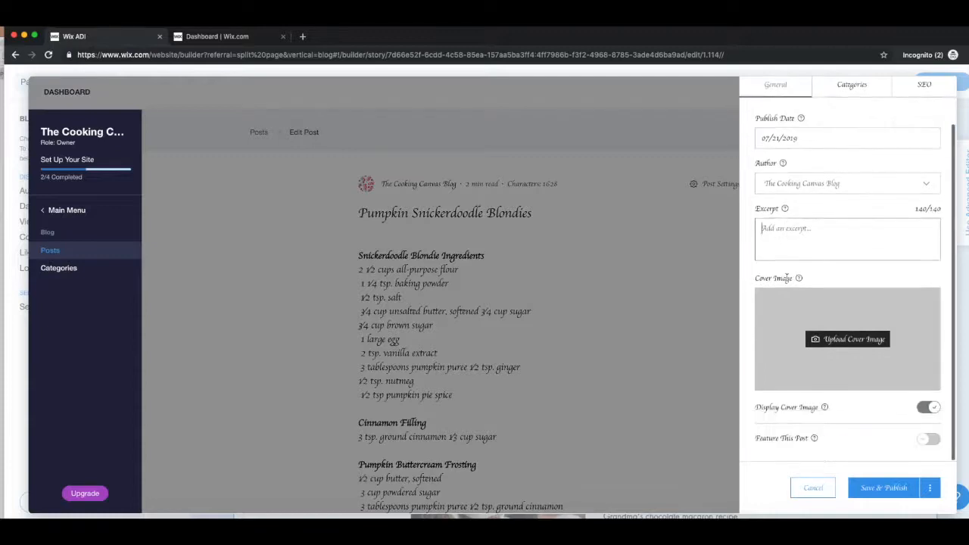
pyautogui.click(882, 487)
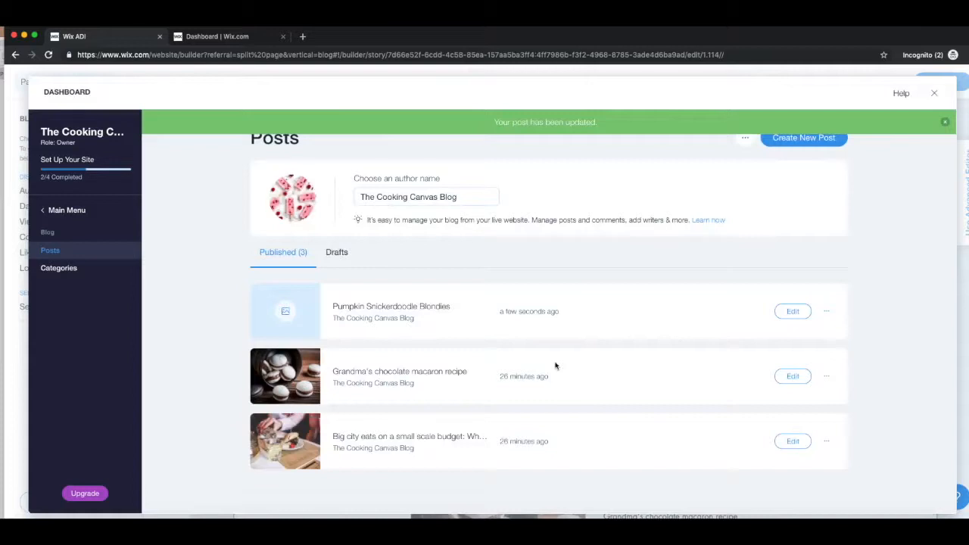
pyautogui.click(338, 254)
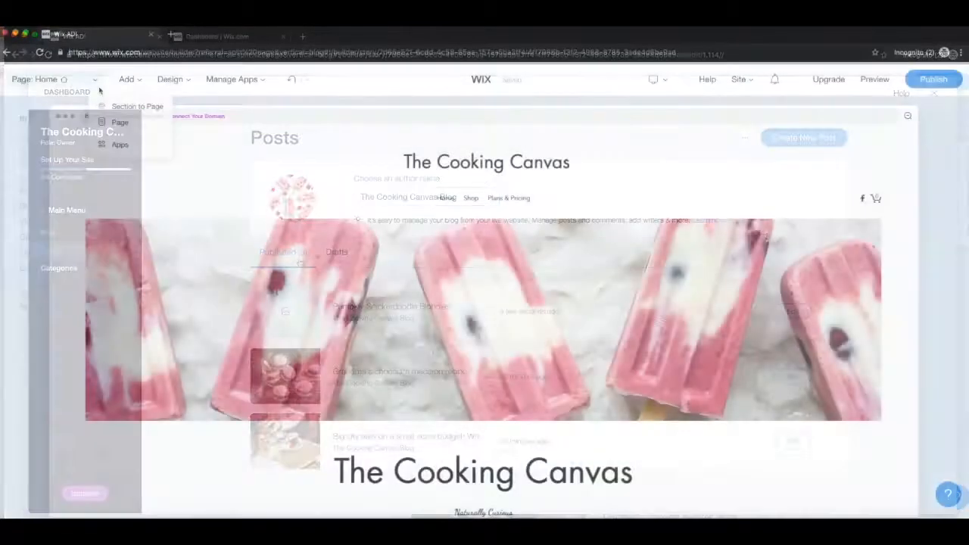
pyautogui.click(96, 80)
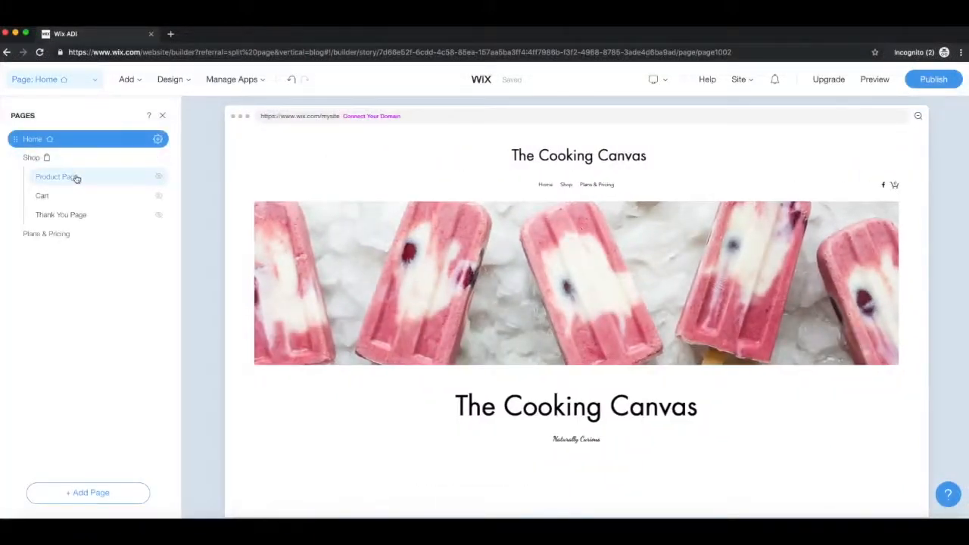
# Step: Review the Shop page and its Product Page in the Pages panel
pyautogui.click(34, 160)
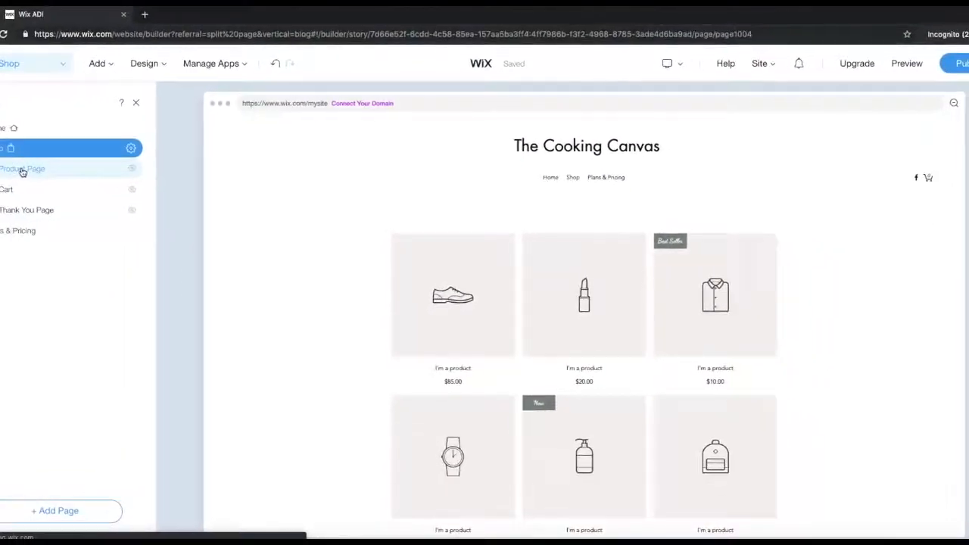
pyautogui.click(23, 169)
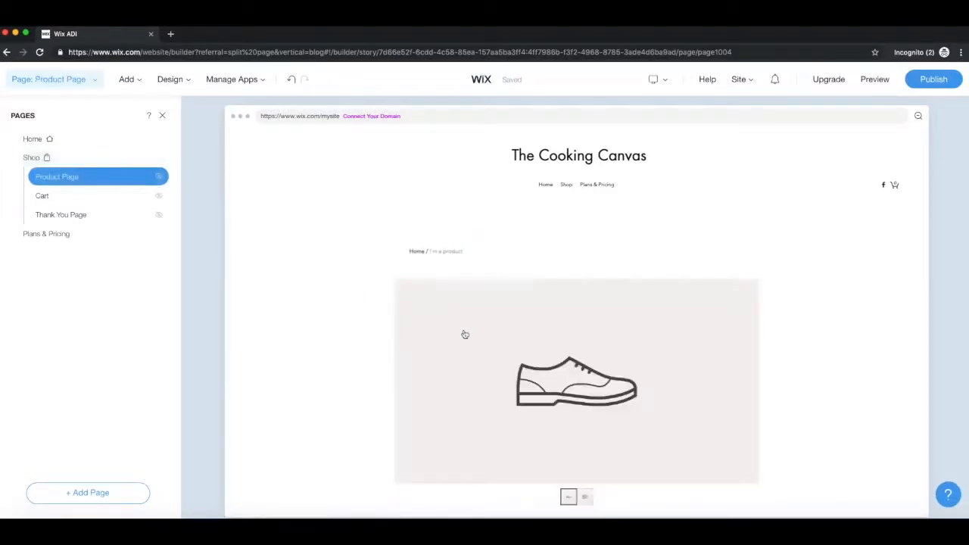
pyautogui.scroll(-5, 575, 326)
pyautogui.scroll(3, 564, 299)
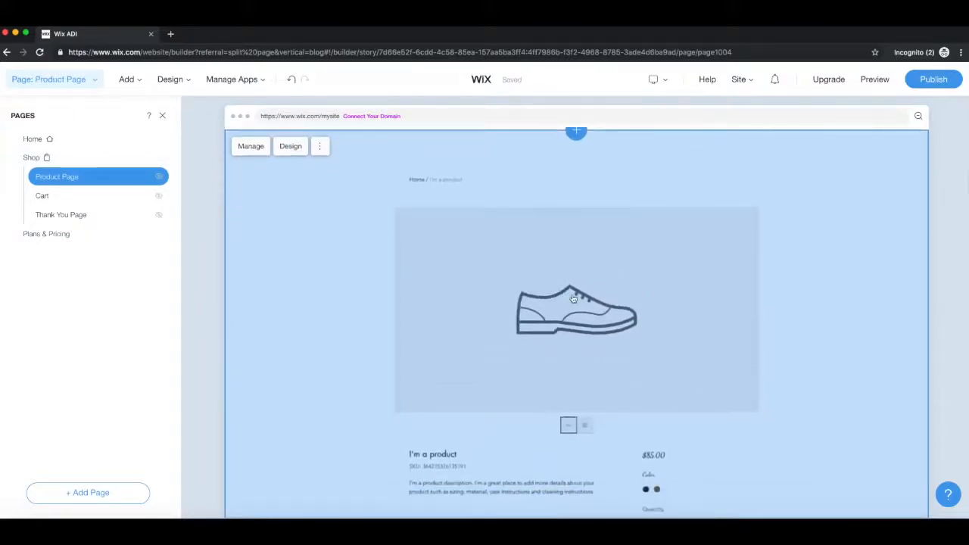
pyautogui.scroll(-5, 573, 298)
pyautogui.scroll(3, 573, 298)
pyautogui.scroll(1, 573, 298)
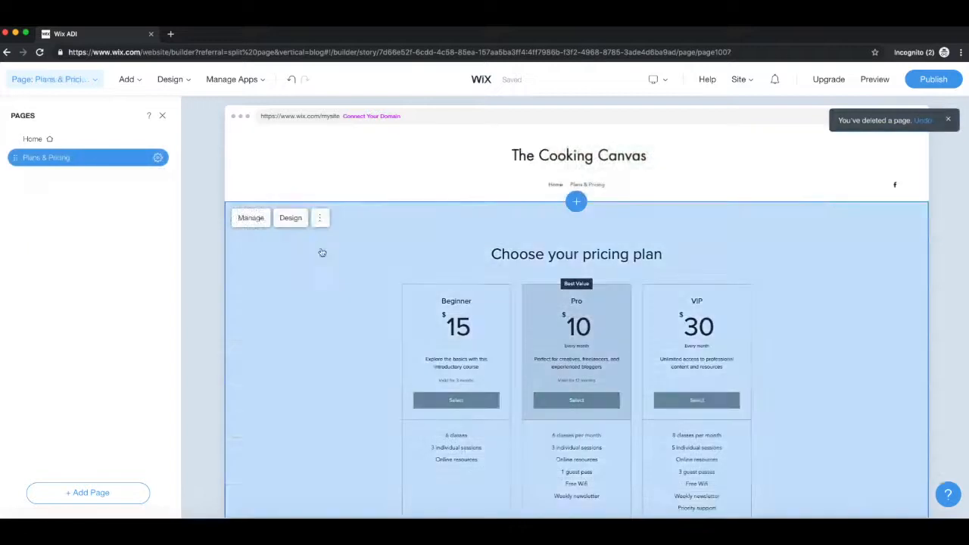
# Step: From the pricing plans section, open Manage Paid Plans and start creating a new plan
pyautogui.scroll(-2, 353, 296)
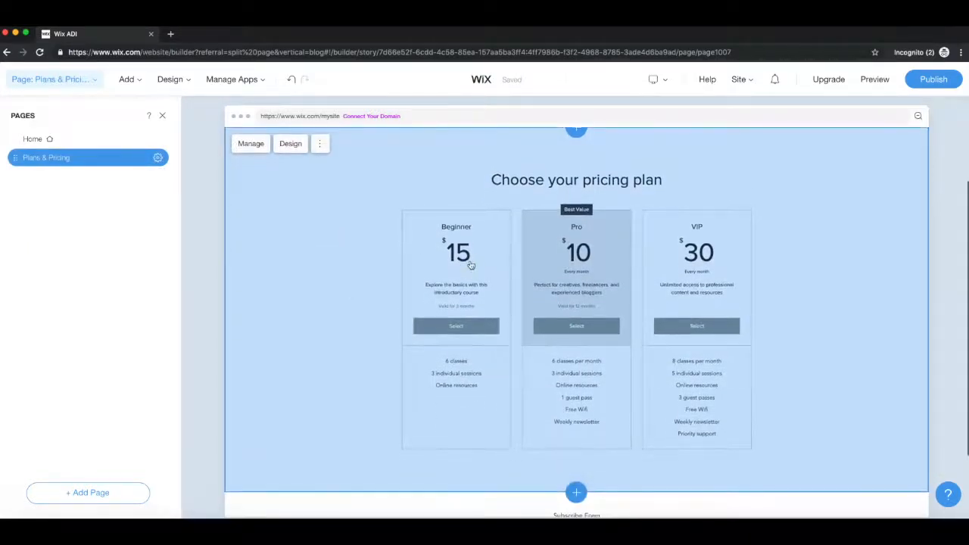
pyautogui.click(469, 264)
pyautogui.click(252, 210)
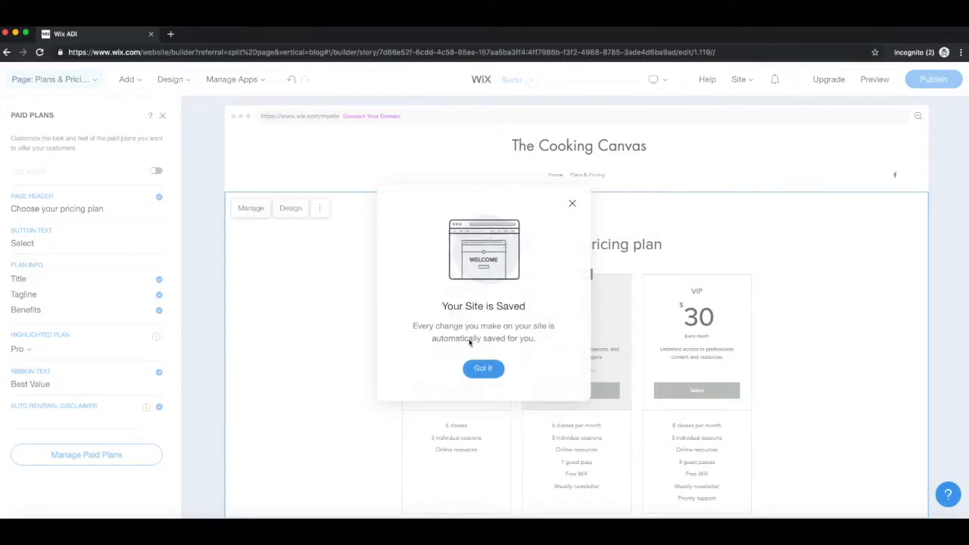
pyautogui.click(482, 368)
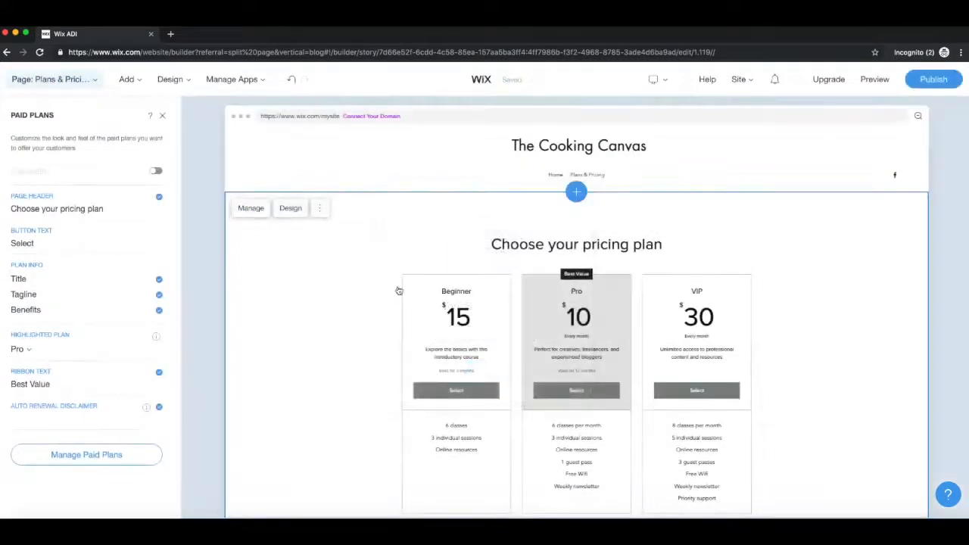
pyautogui.click(252, 211)
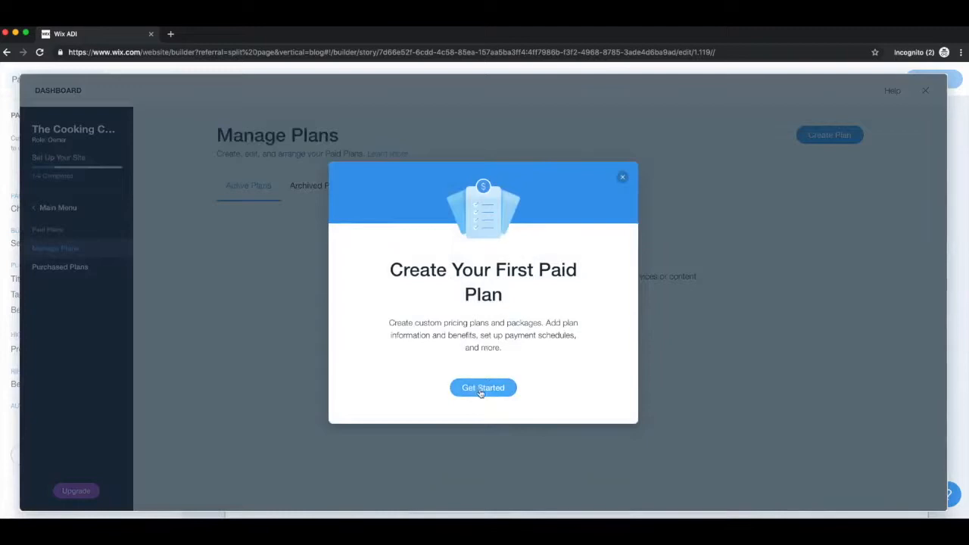
pyautogui.click(482, 388)
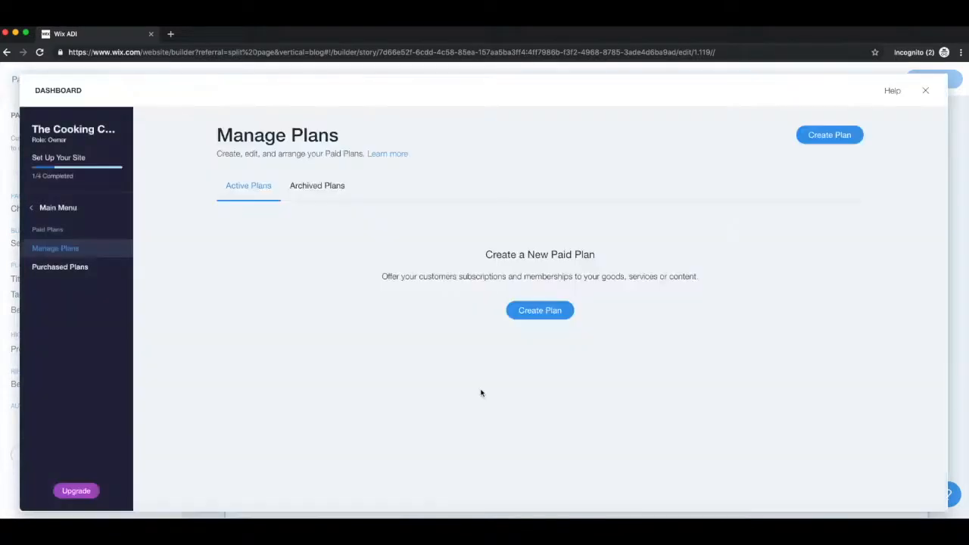
pyautogui.click(540, 311)
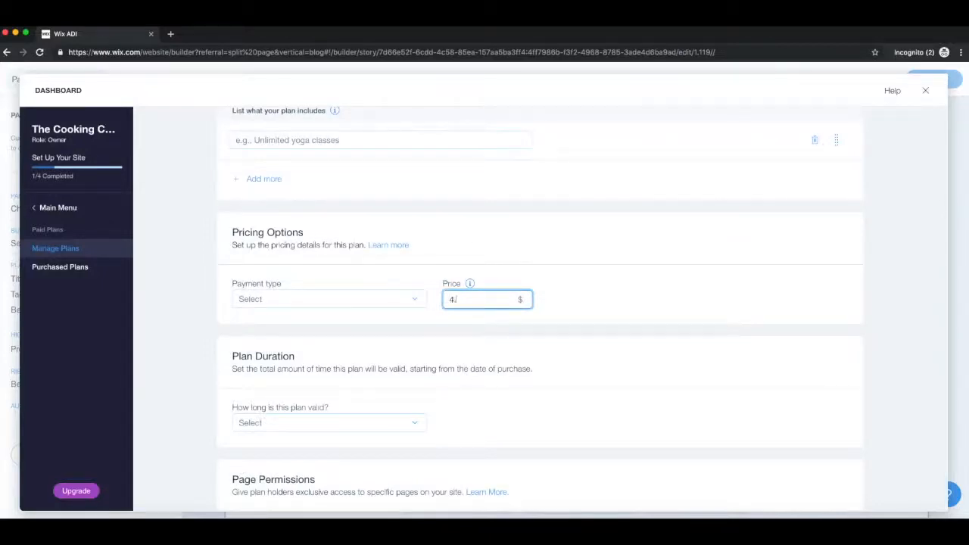
# Step: Set the 4.99 plan to charge as monthly recurring payments
pyautogui.click(342, 303)
pyautogui.scroll(1, 283, 337)
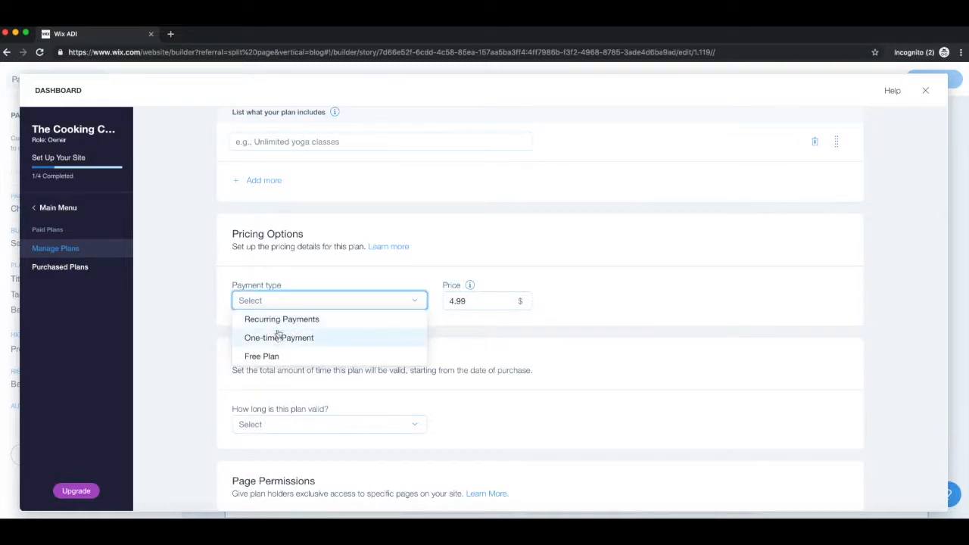
pyautogui.scroll(1, 278, 322)
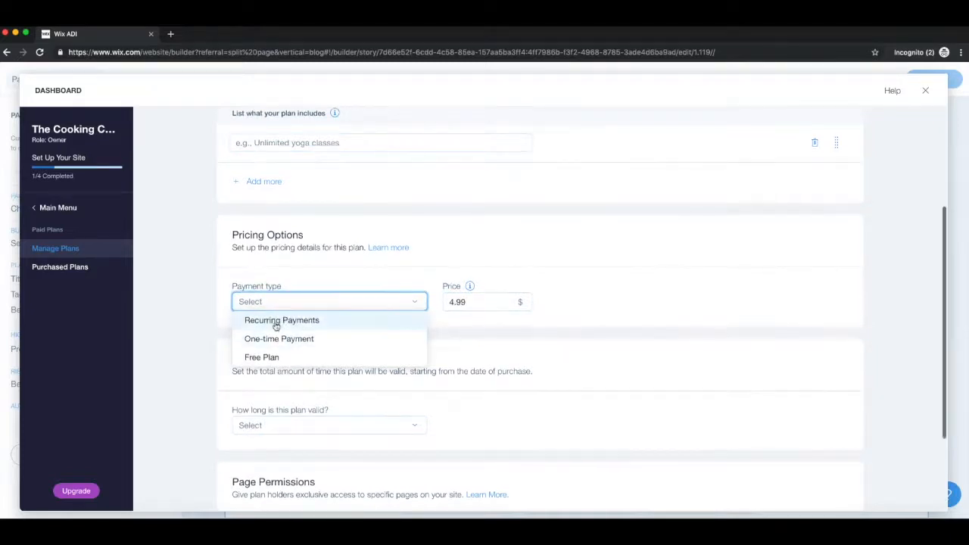
pyautogui.click(277, 324)
pyautogui.click(469, 311)
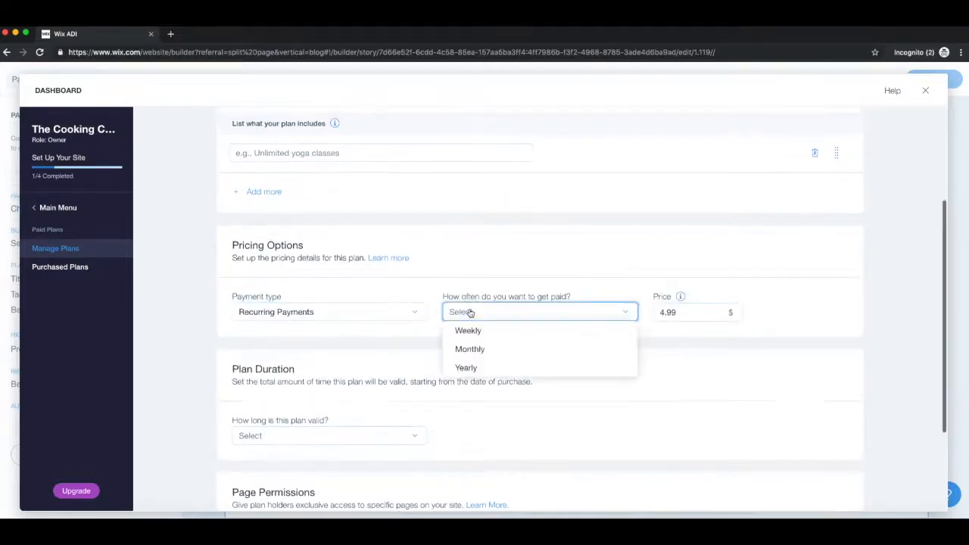
pyautogui.click(469, 349)
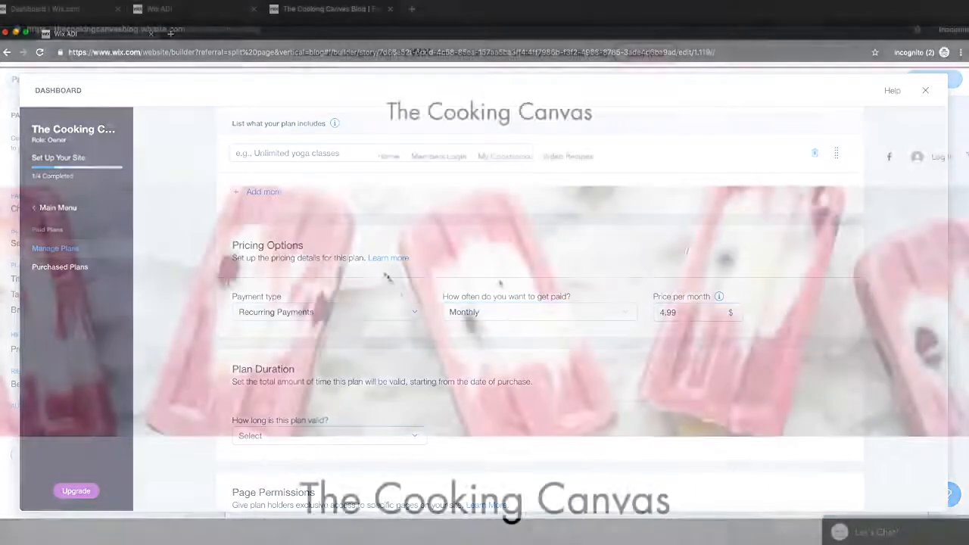
# Step: Browse the live site's posts, subscribe form and cookbooks, then return to the home page
pyautogui.scroll(-2, 500, 283)
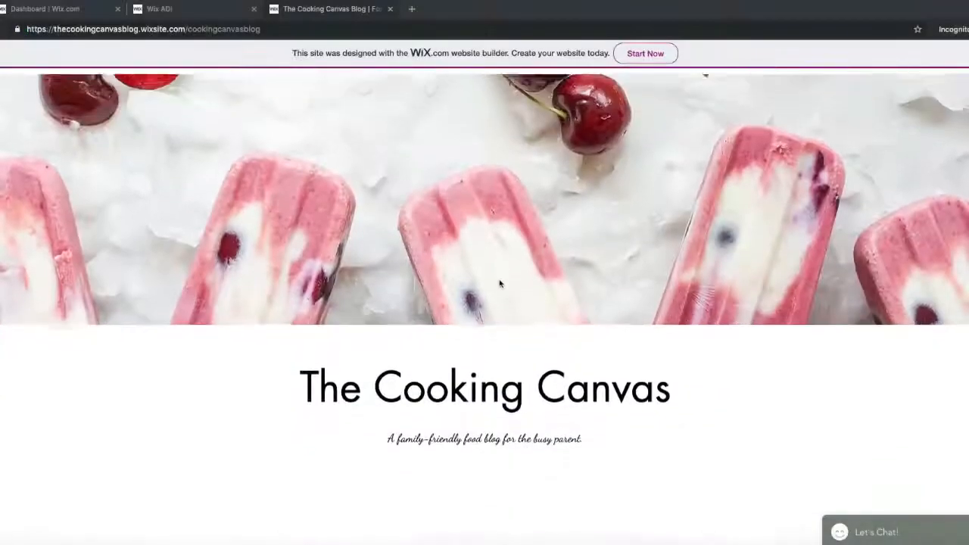
pyautogui.scroll(-5, 499, 284)
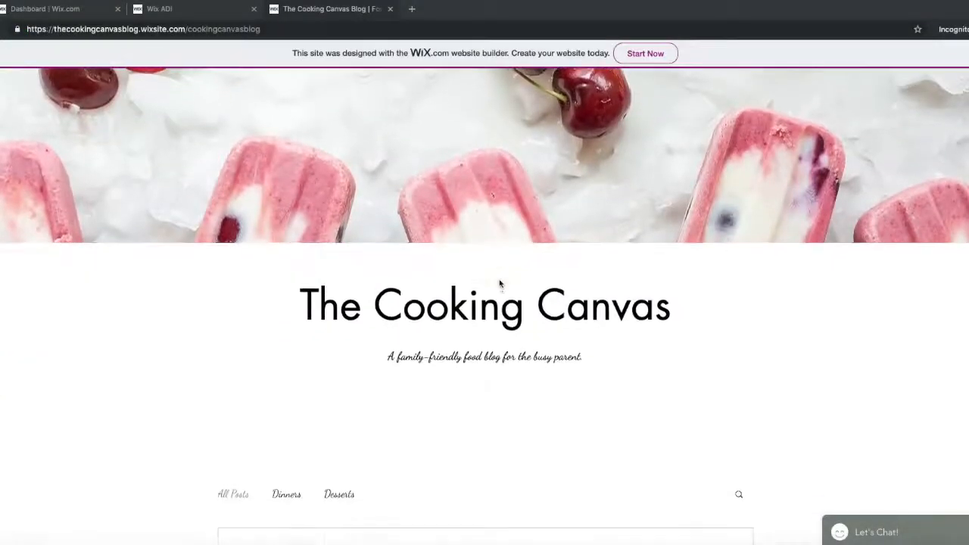
pyautogui.scroll(-6, 500, 283)
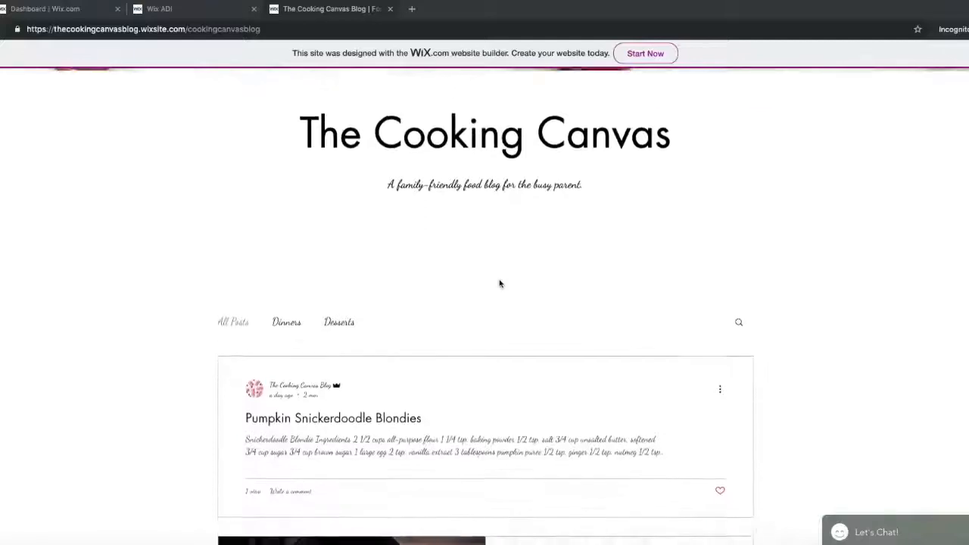
pyautogui.scroll(-12, 500, 283)
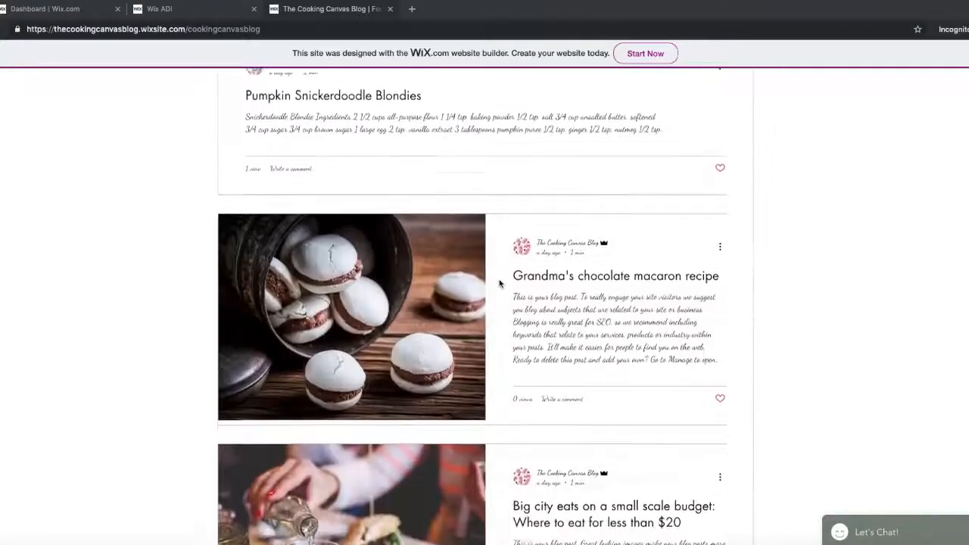
pyautogui.scroll(-4, 500, 283)
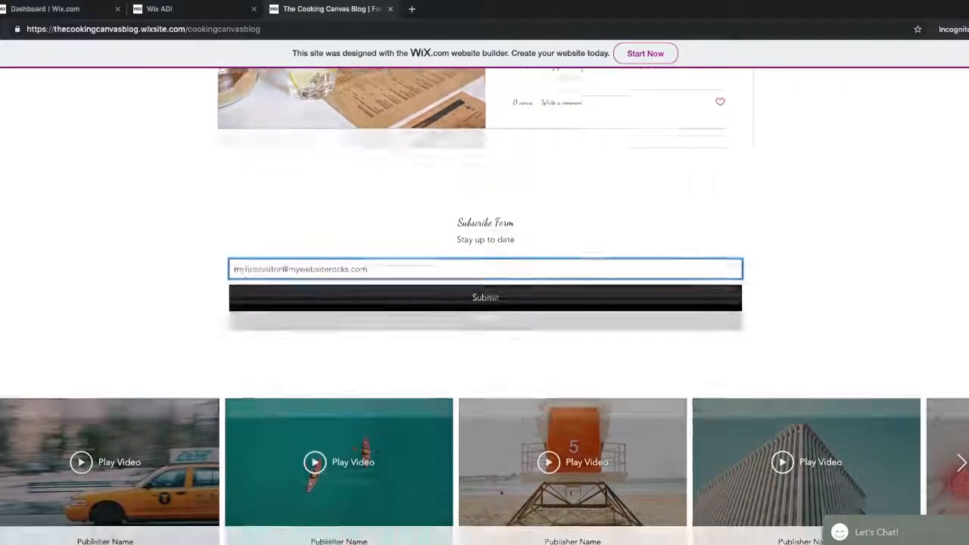
pyautogui.scroll(-1, 484, 303)
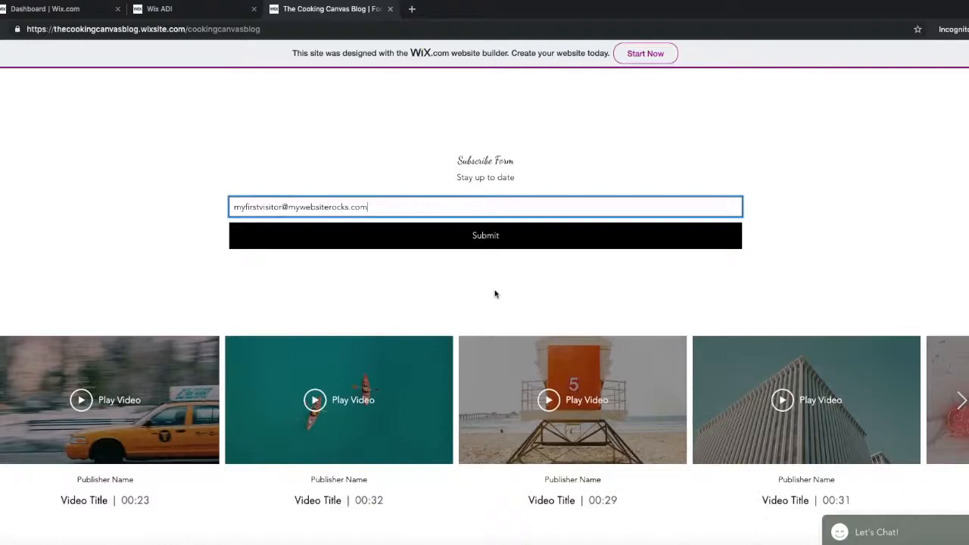
pyautogui.scroll(-2, 495, 294)
pyautogui.scroll(-3, 495, 293)
pyautogui.scroll(-3, 494, 291)
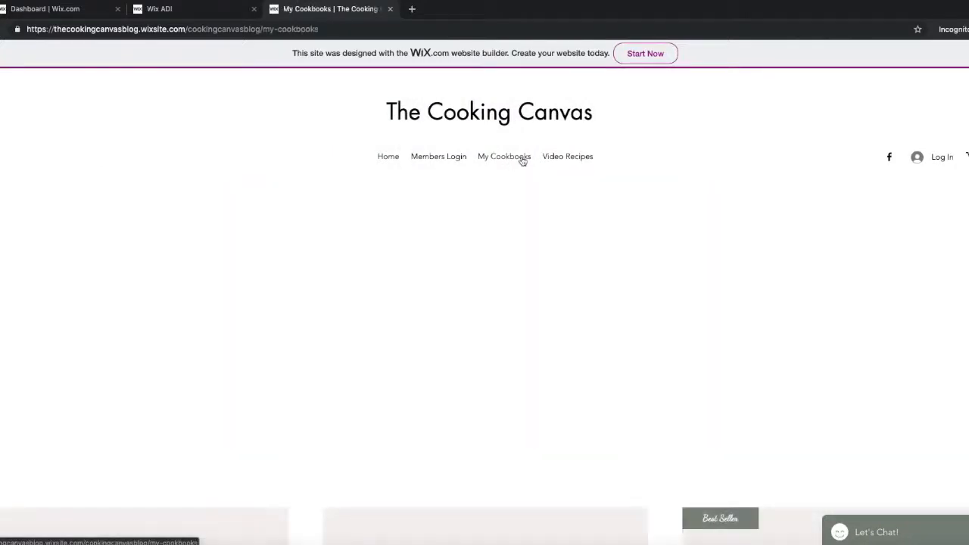
pyautogui.click(398, 168)
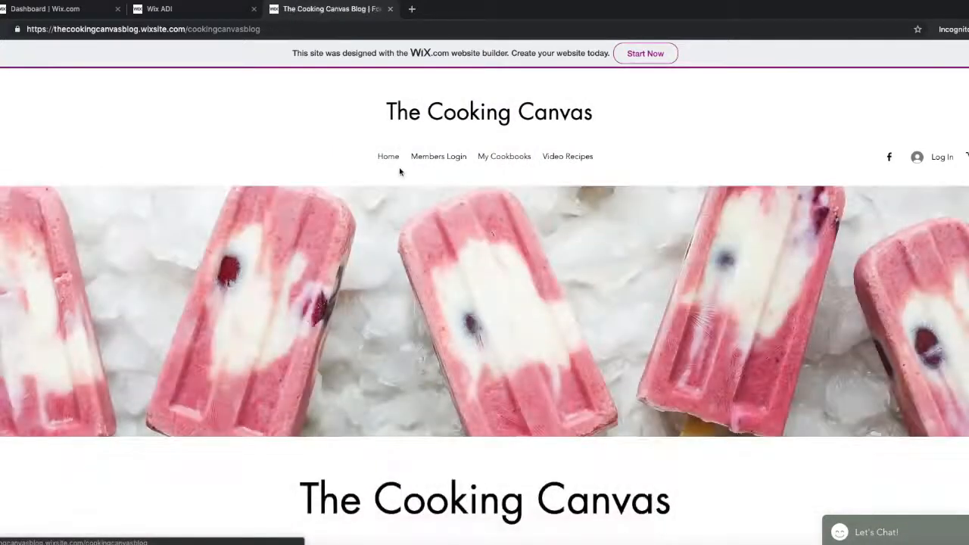